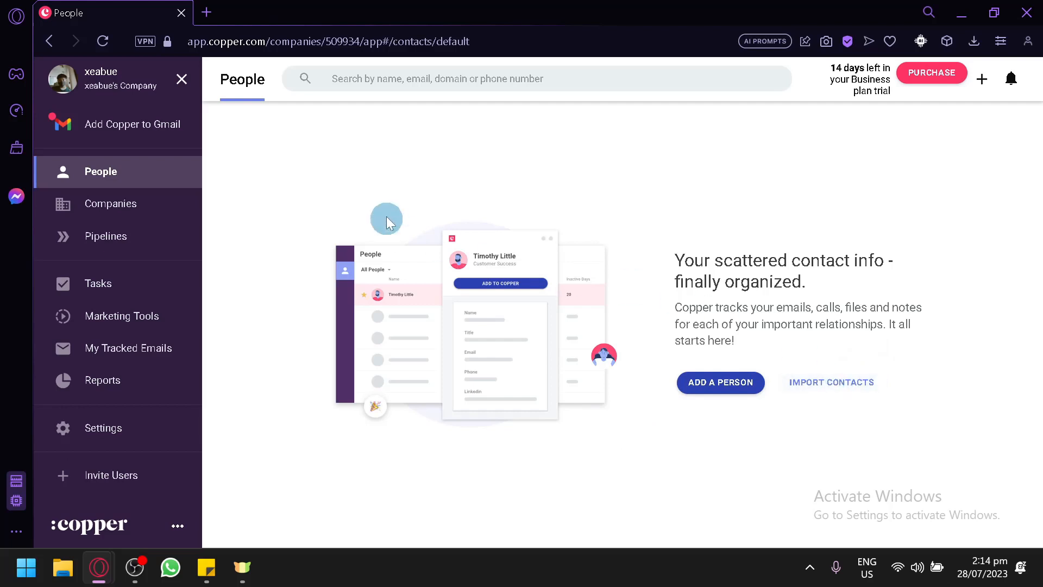
# Start a new person, enter the contact's first and last name, and discard a mistyped company.
pyautogui.click(735, 382)
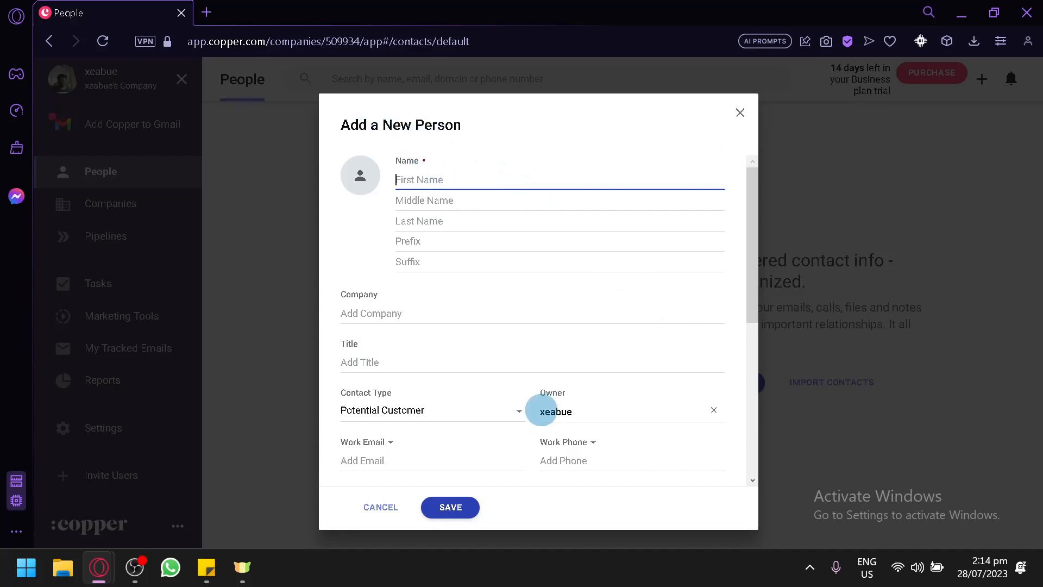
pyautogui.press('Tab')
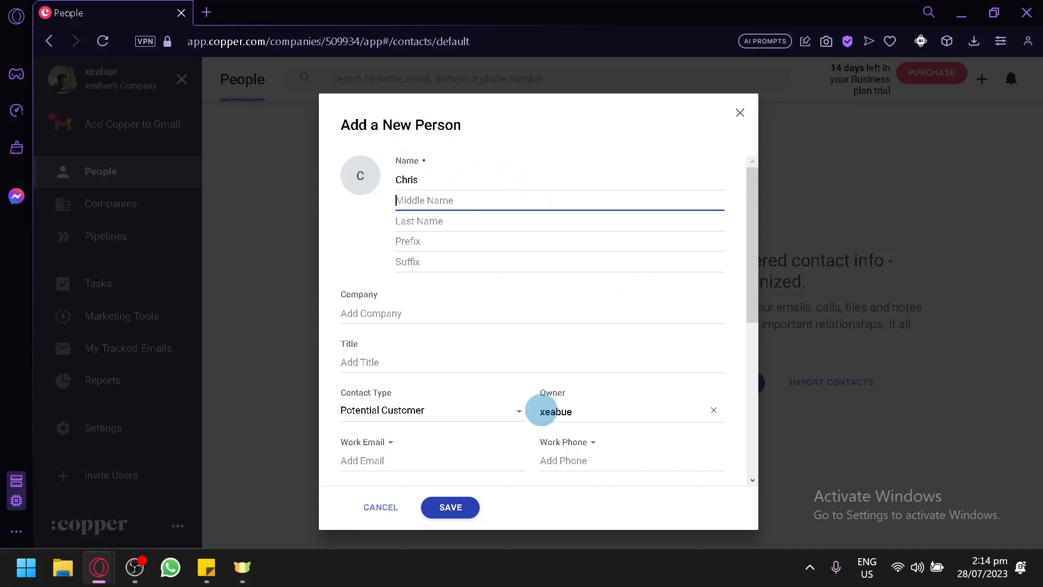
pyautogui.press('Tab')
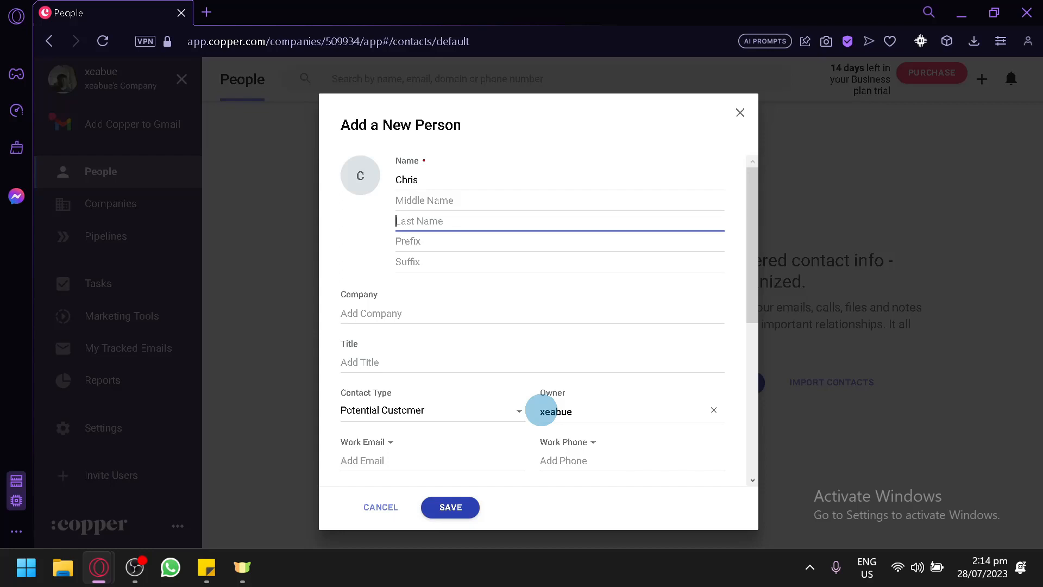
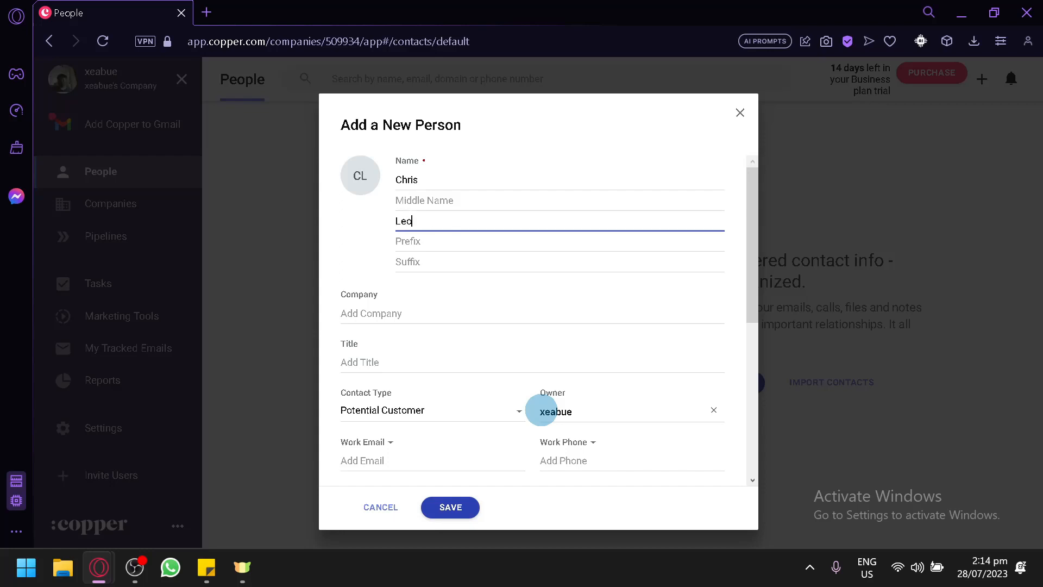
pyautogui.click(449, 280)
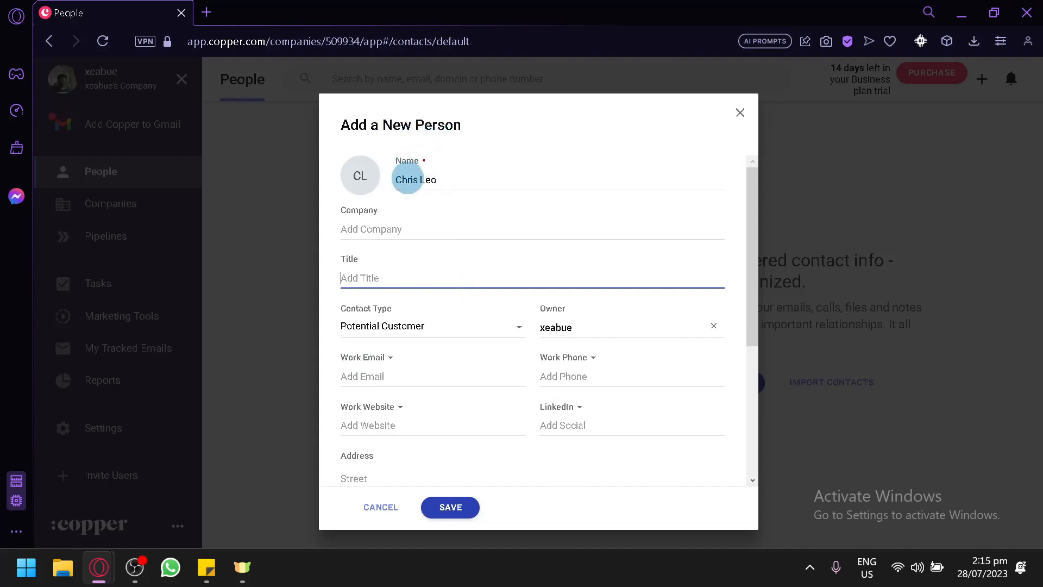
pyautogui.click(443, 222)
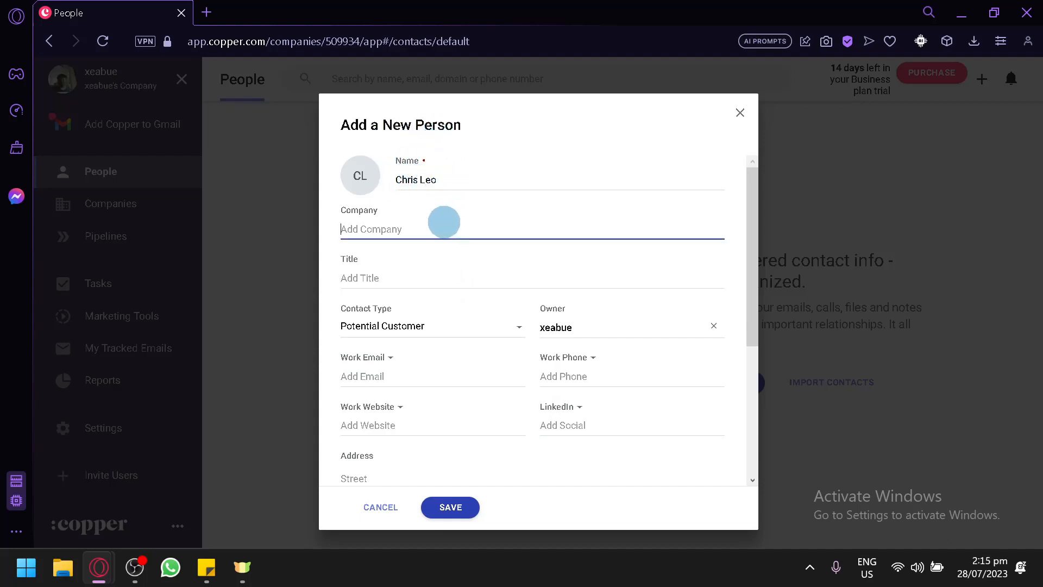
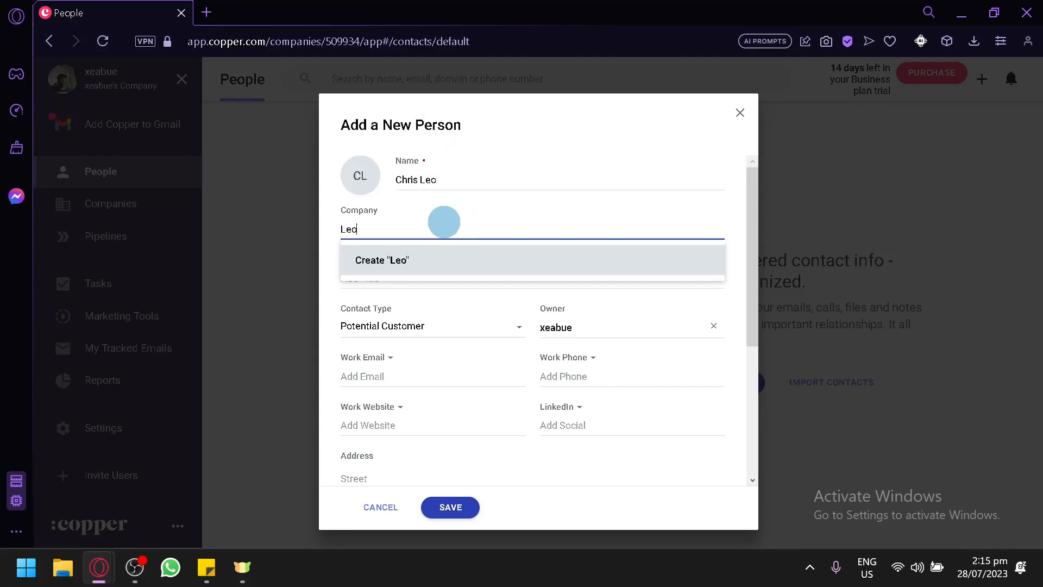
pyautogui.click(457, 214)
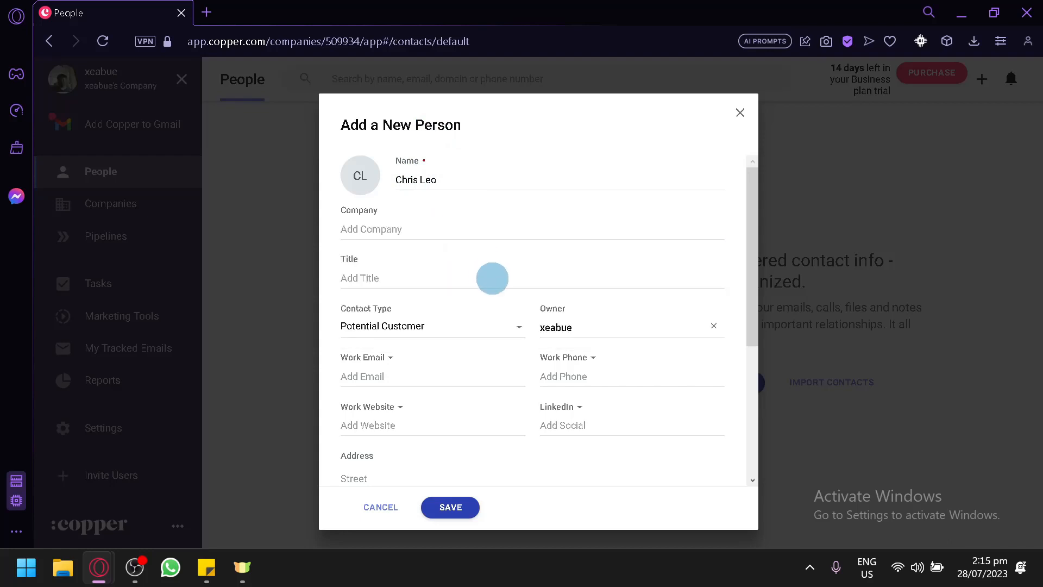
# Give the person title CEO, contact type Current Customer and visibility Everyone, then save.
pyautogui.click(492, 278)
pyautogui.write('CEO')
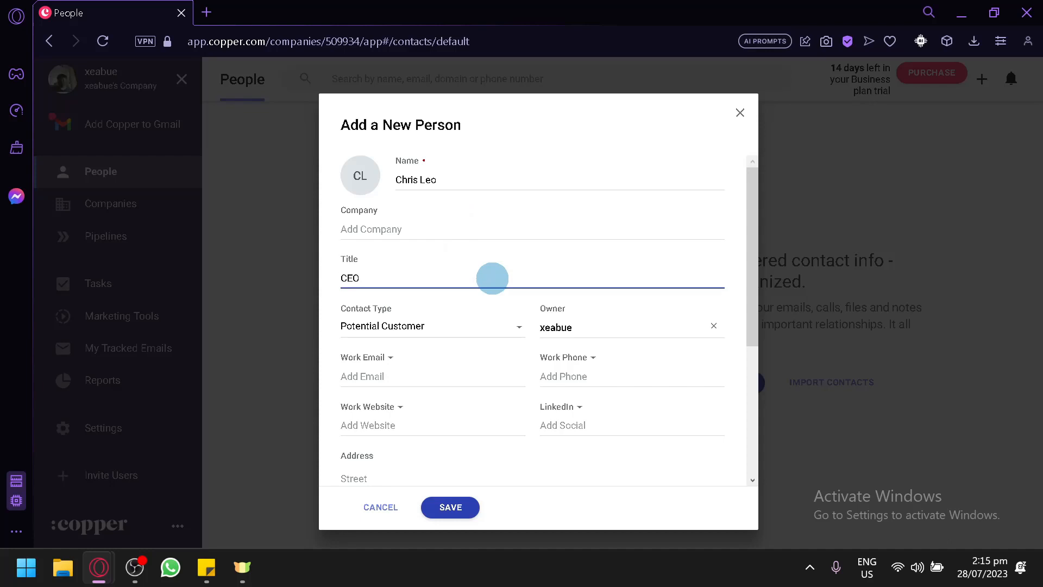
pyautogui.scroll(-2, 492, 279)
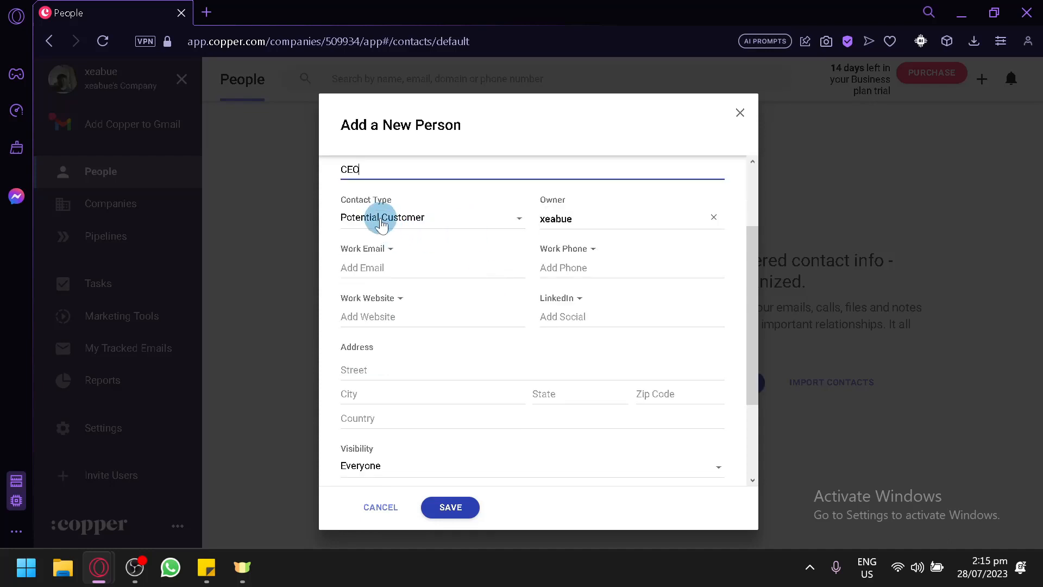
pyautogui.click(419, 226)
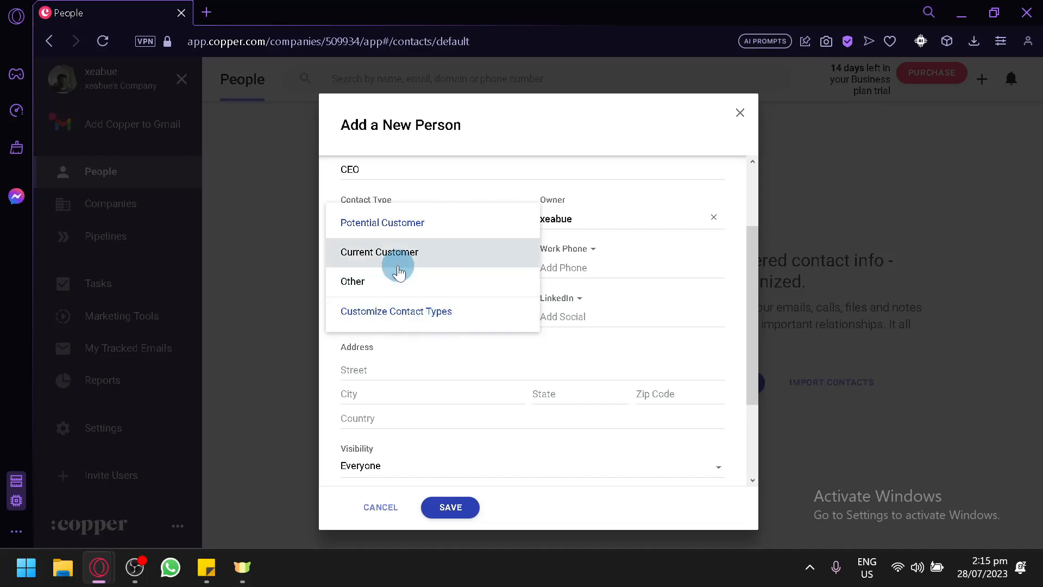
pyautogui.click(419, 252)
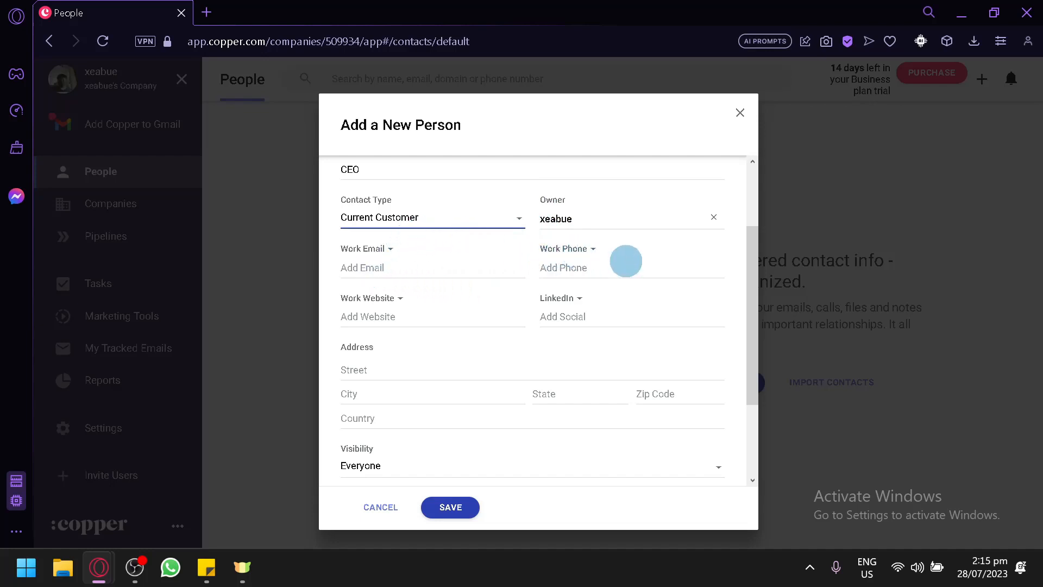
pyautogui.scroll(-3, 389, 356)
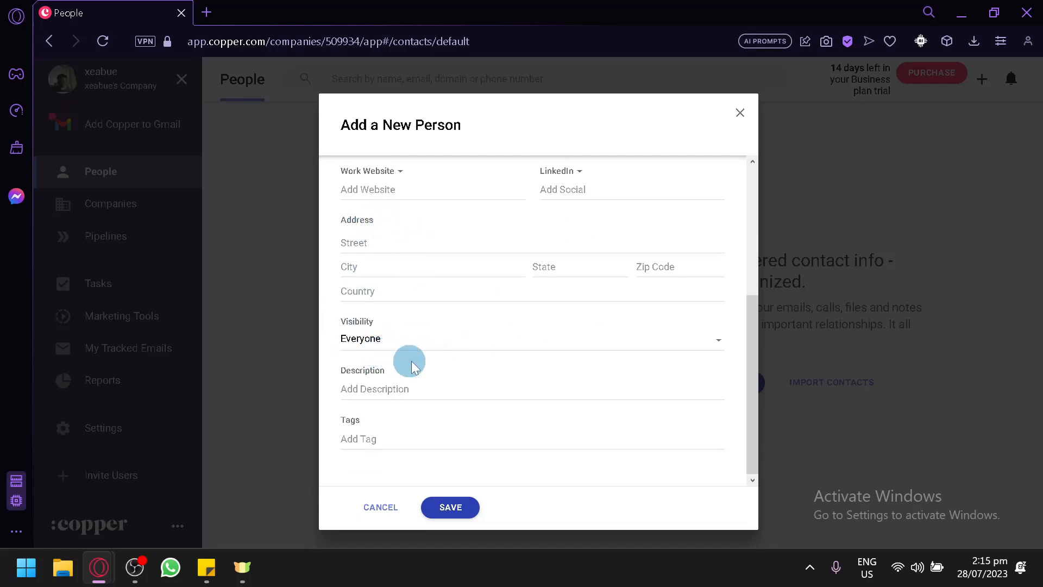
pyautogui.click(478, 349)
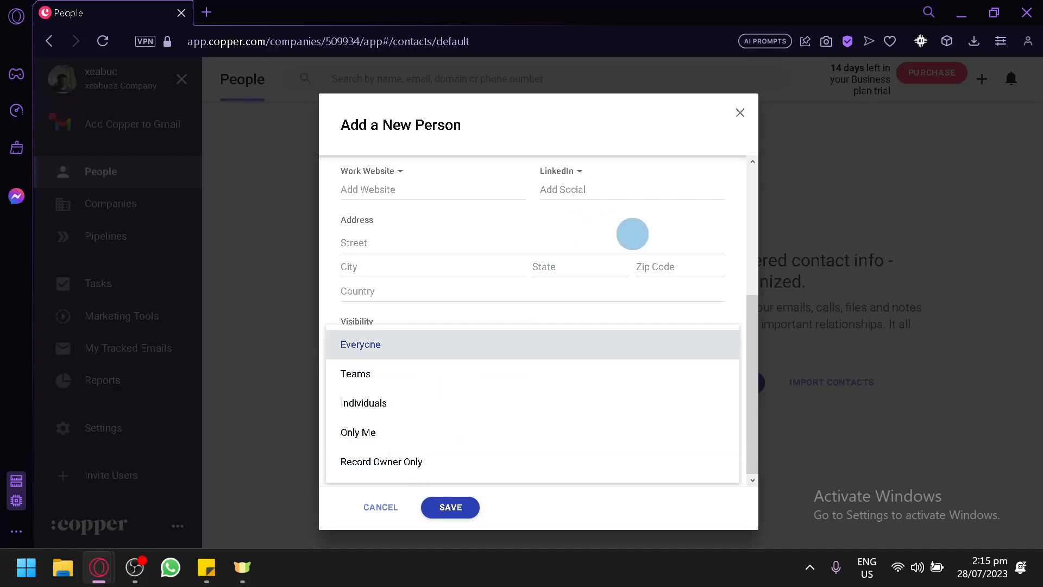
pyautogui.click(726, 224)
pyautogui.click(464, 508)
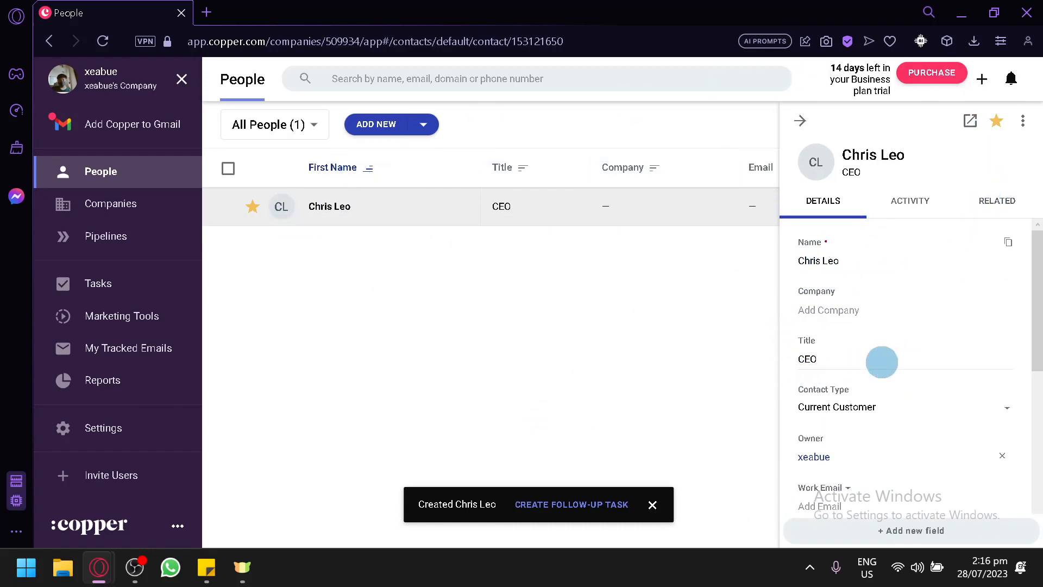
# Log an SMS activity with the note 'Deal update' on the contact.
pyautogui.scroll(-7, 880, 275)
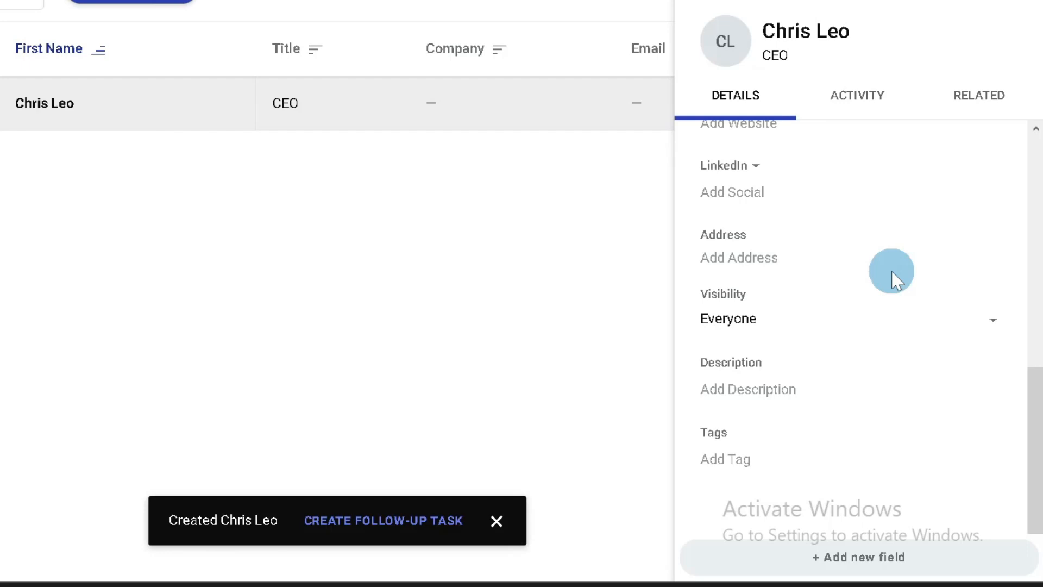
pyautogui.click(909, 100)
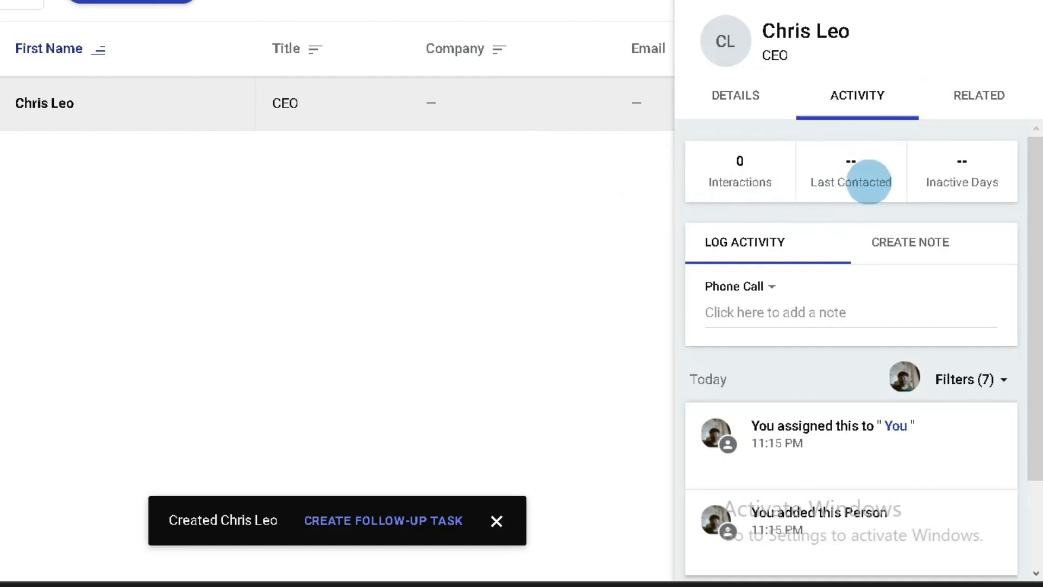
pyautogui.scroll(-2, 924, 349)
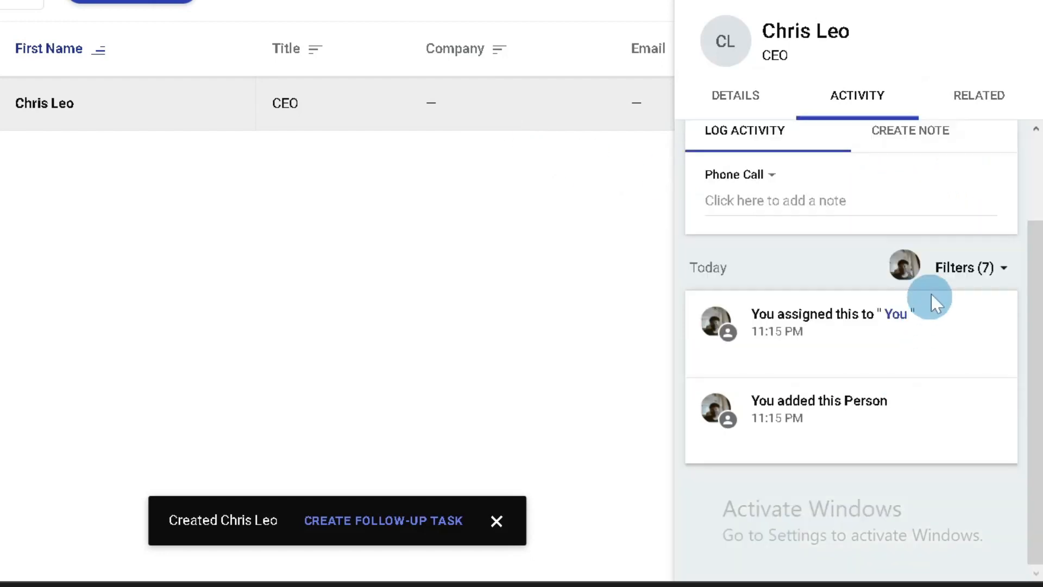
pyautogui.scroll(2, 931, 298)
pyautogui.click(759, 286)
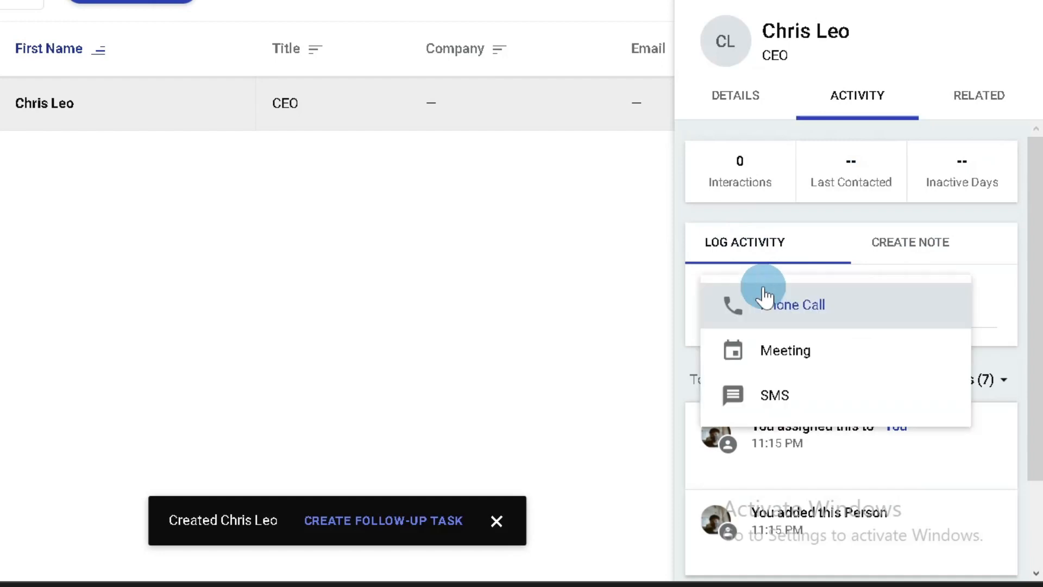
pyautogui.click(862, 396)
pyautogui.click(801, 314)
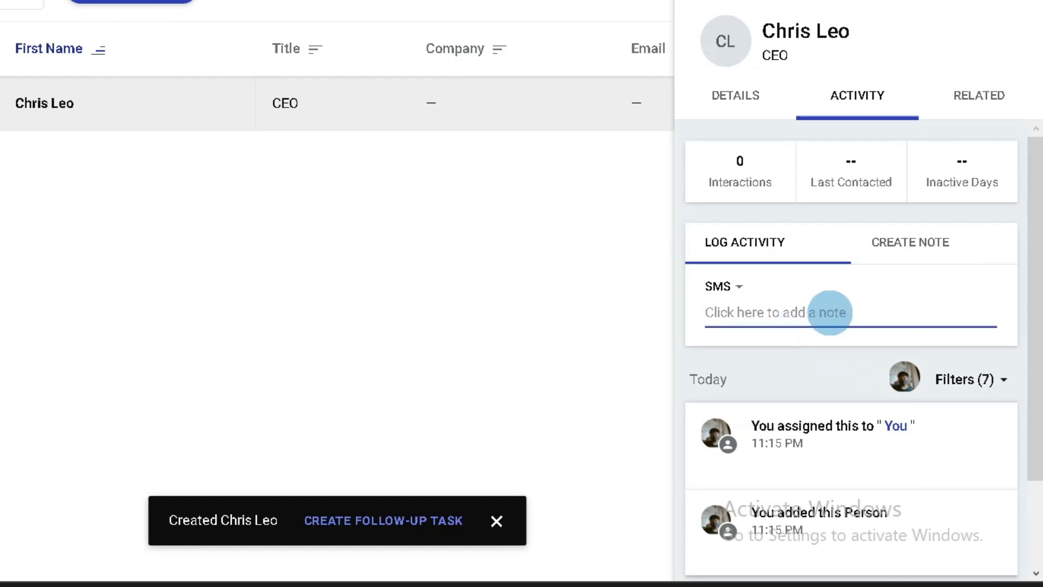
pyautogui.write('Deal update')
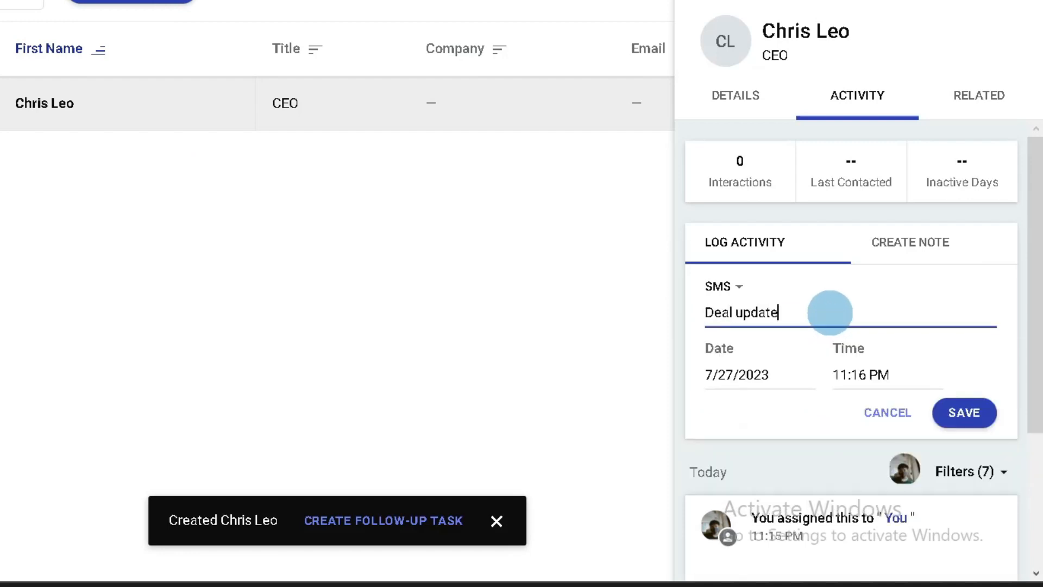
pyautogui.click(965, 402)
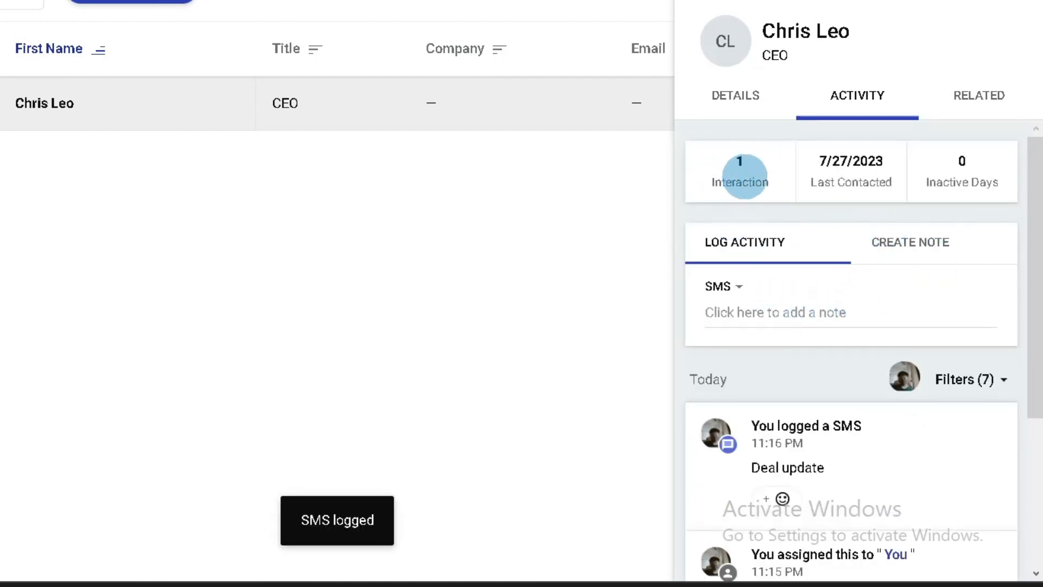
# Review the contact's related opportunities and tasks, close its panel, and go to Companies.
pyautogui.moveTo(713, 183); pyautogui.dragTo(771, 185)
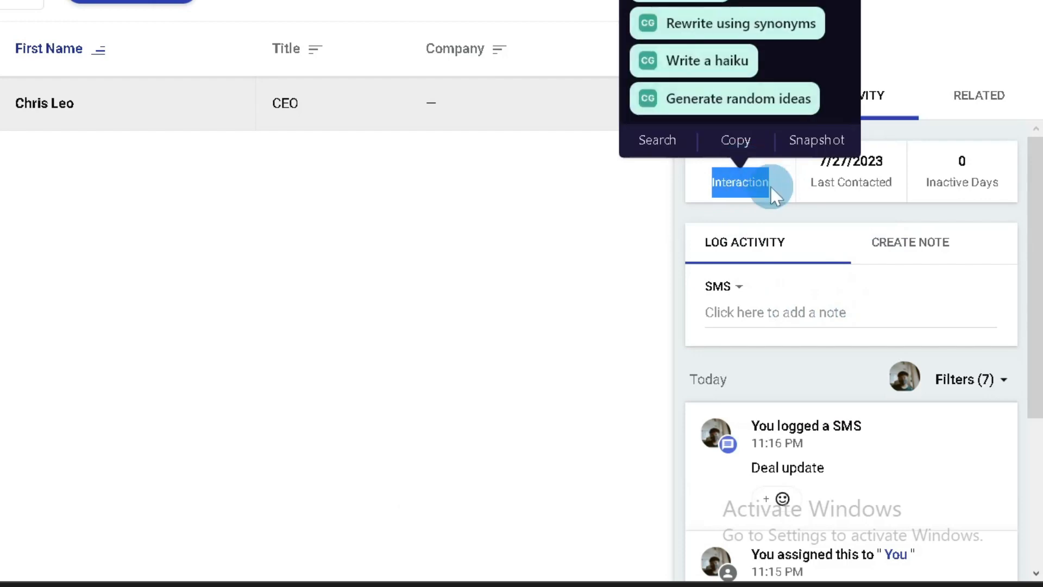
pyautogui.click(774, 191)
pyautogui.scroll(-4, 934, 288)
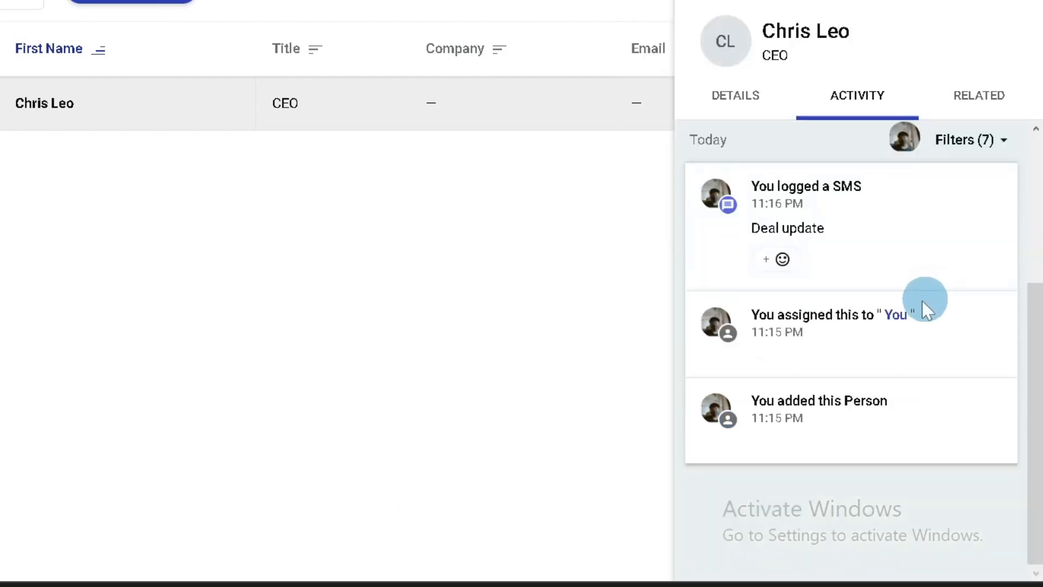
pyautogui.scroll(4, 915, 249)
pyautogui.click(968, 108)
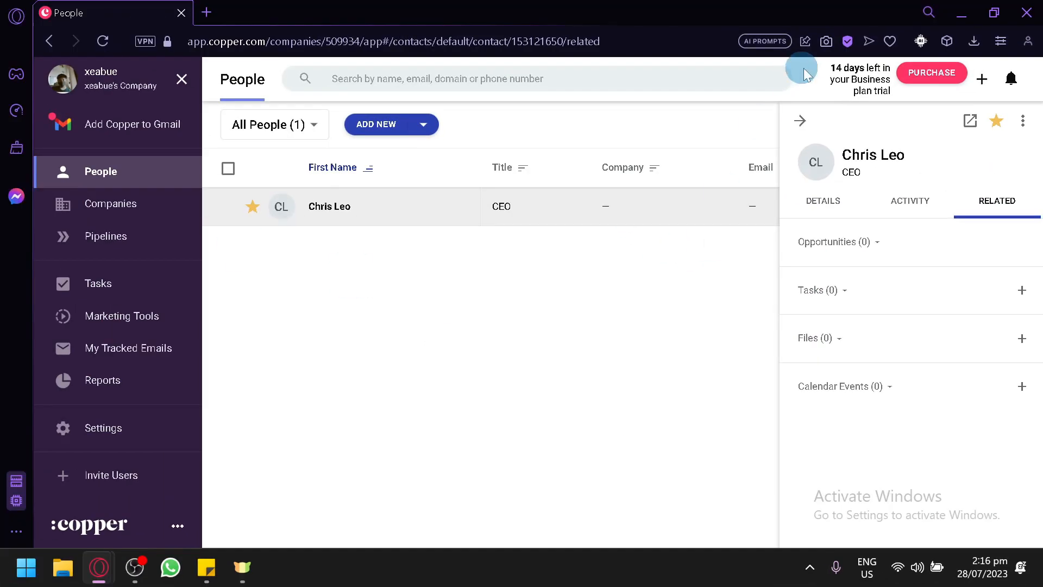
pyautogui.click(800, 120)
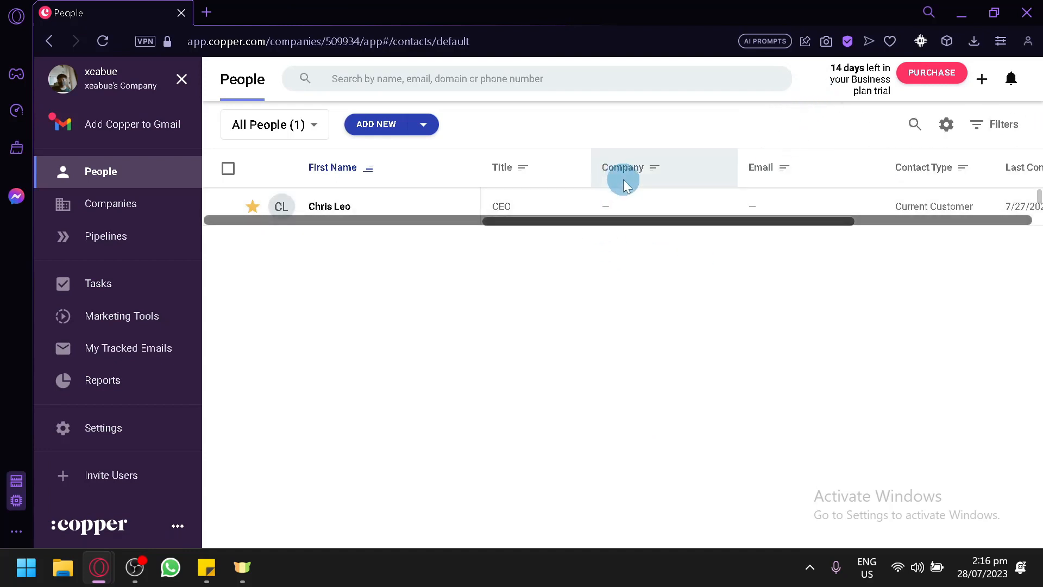
pyautogui.moveTo(657, 222); pyautogui.dragTo(680, 167)
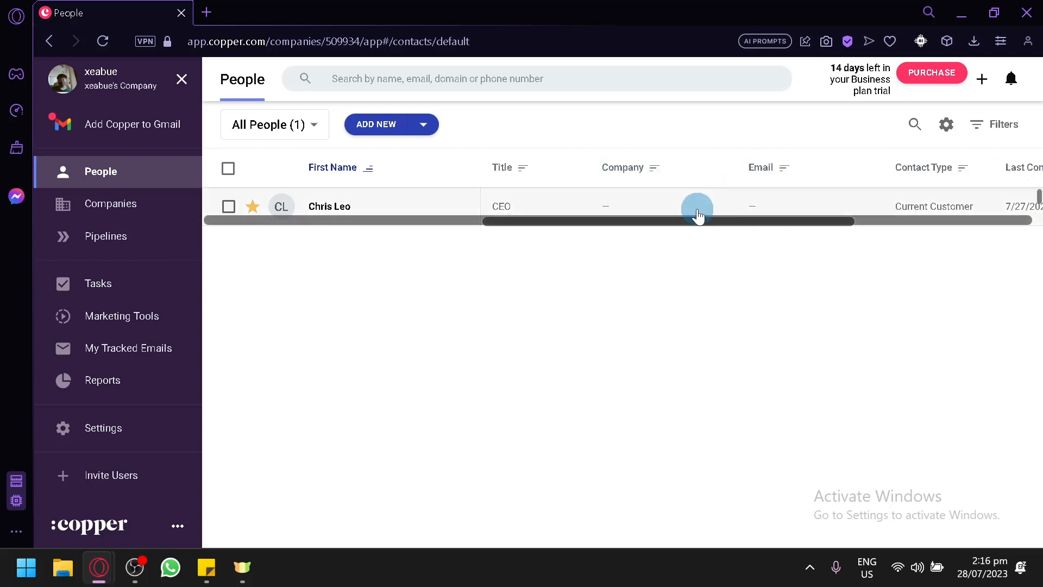
pyautogui.click(90, 209)
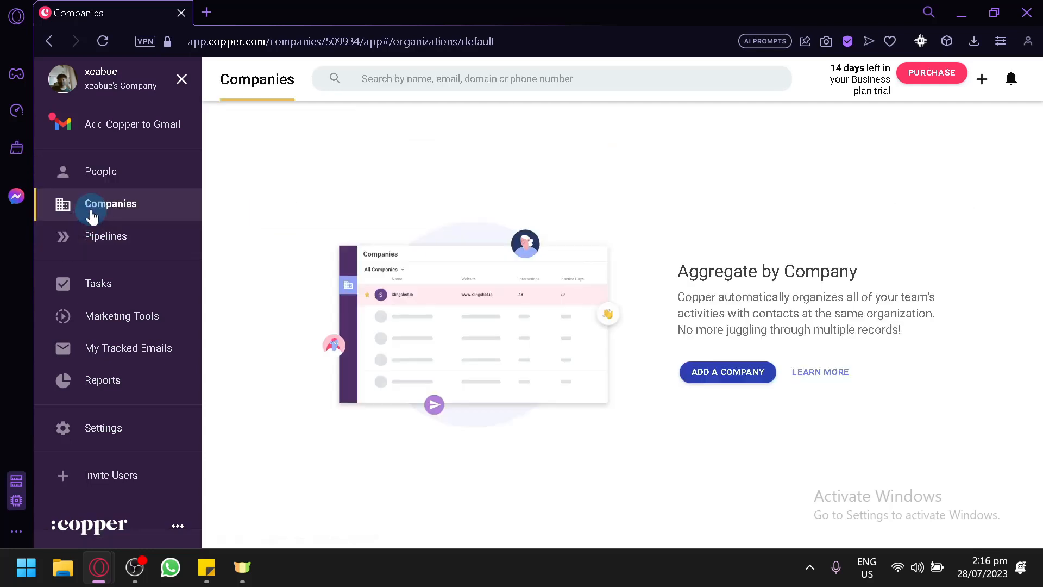
# Save a company named Leo and close its details panel.
pyautogui.click(707, 369)
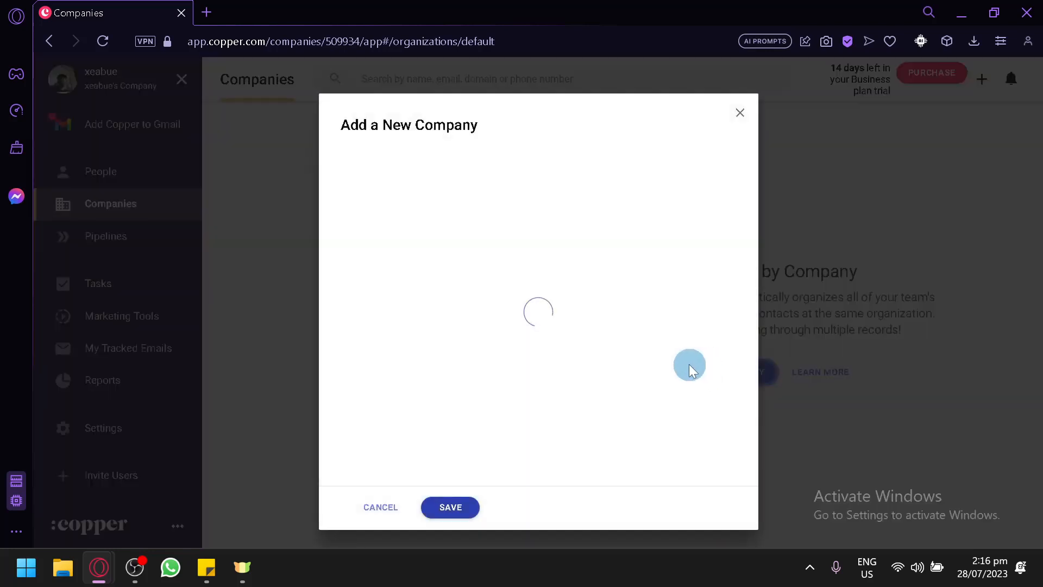
pyautogui.scroll(-4, 495, 304)
pyautogui.scroll(4, 511, 380)
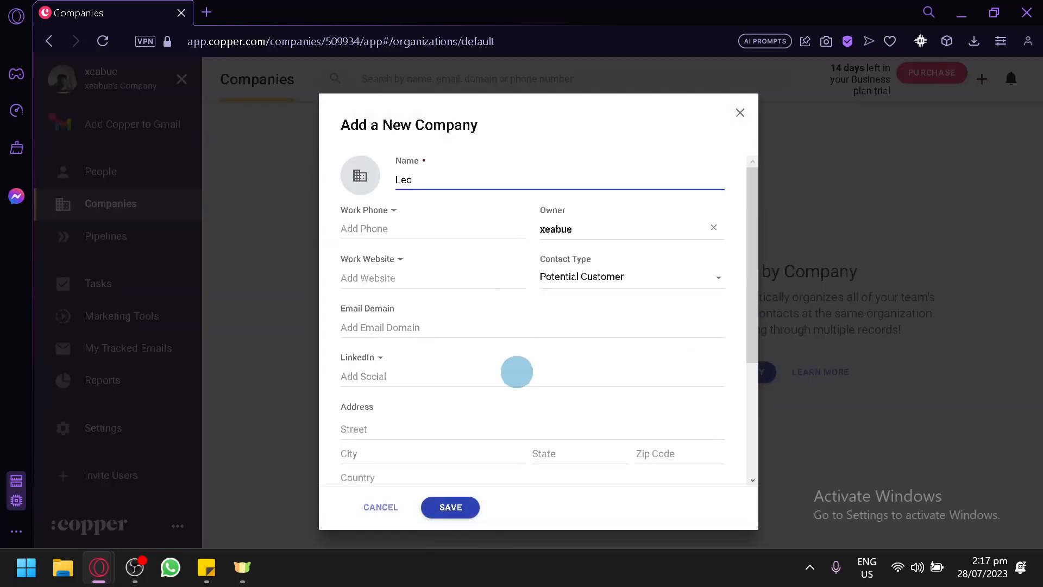
pyautogui.click(447, 510)
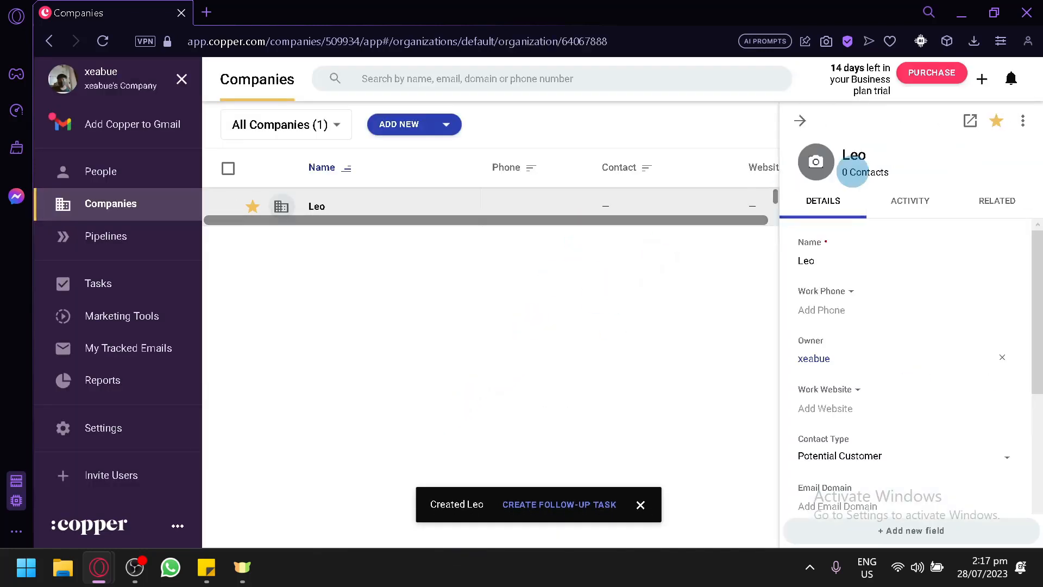
pyautogui.click(807, 125)
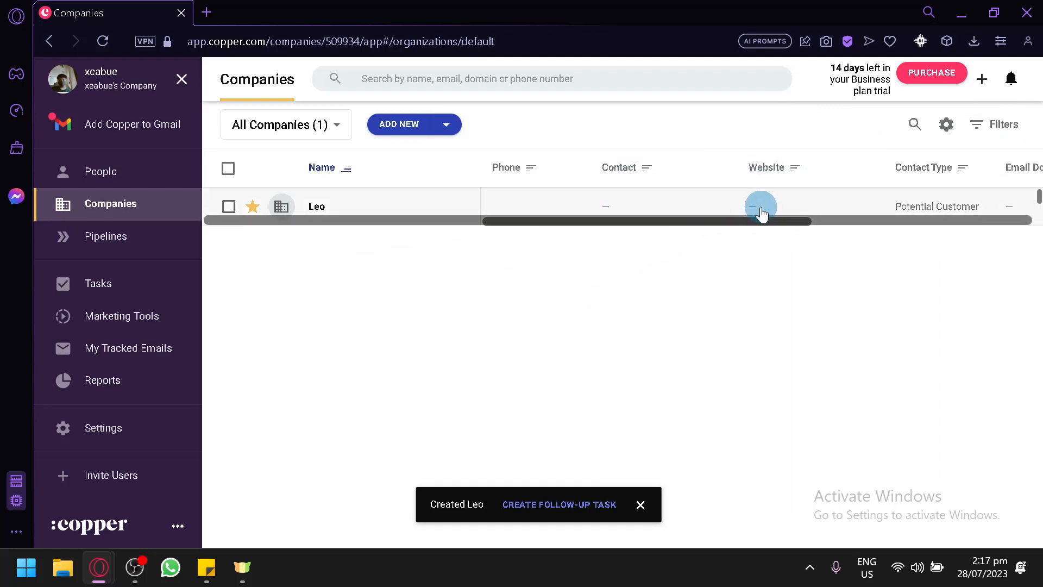
pyautogui.moveTo(755, 219); pyautogui.dragTo(979, 201)
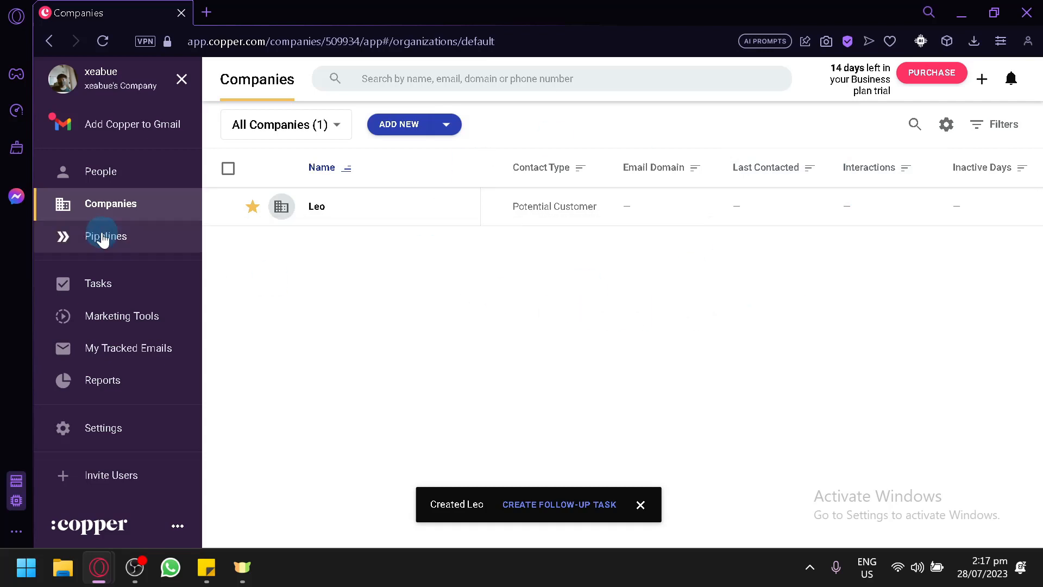
# Create a pipeline from the Financial Services template with the New Investment category.
pyautogui.click(125, 244)
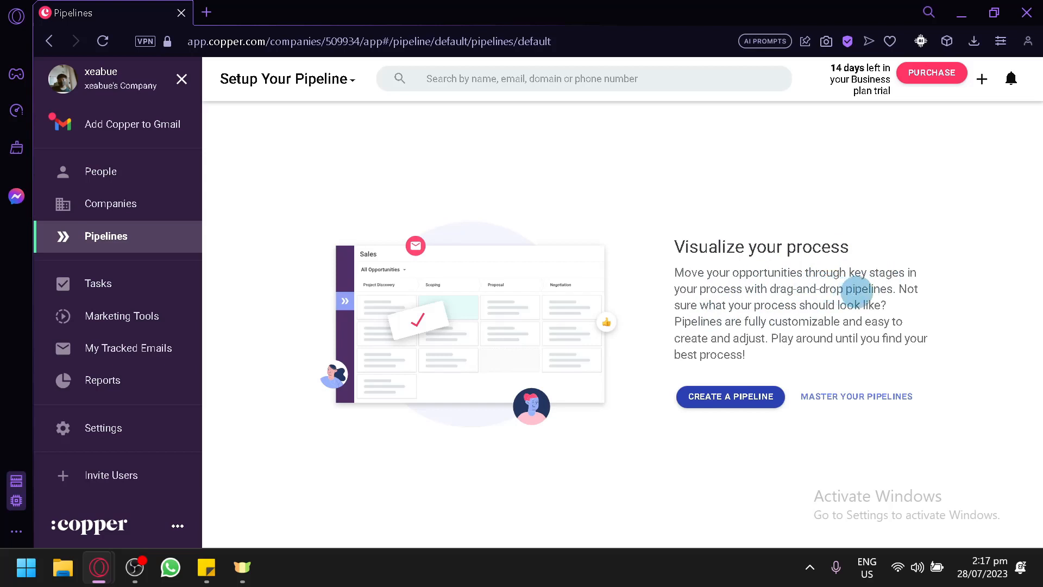
pyautogui.click(734, 396)
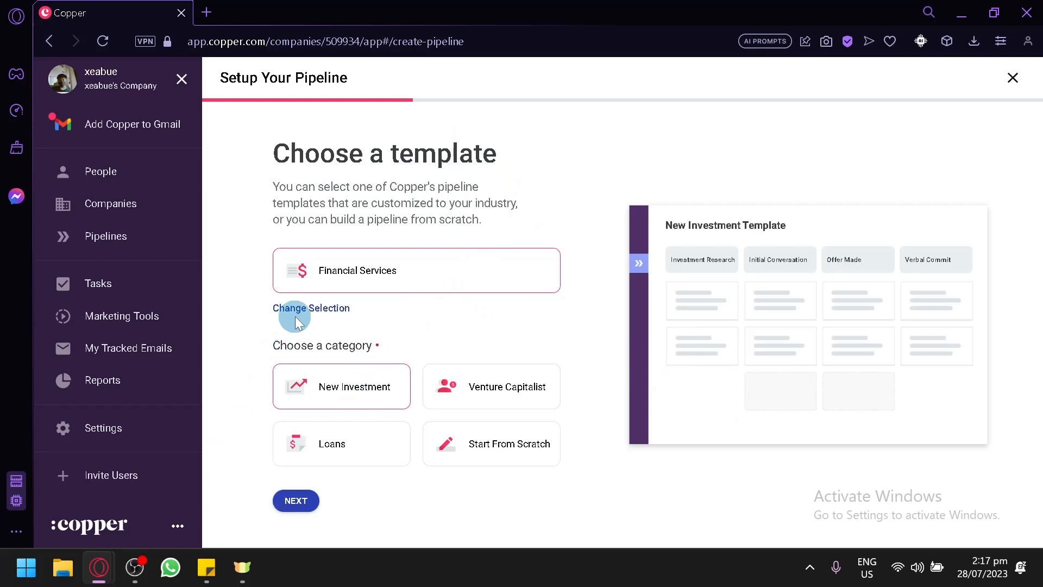
pyautogui.click(345, 307)
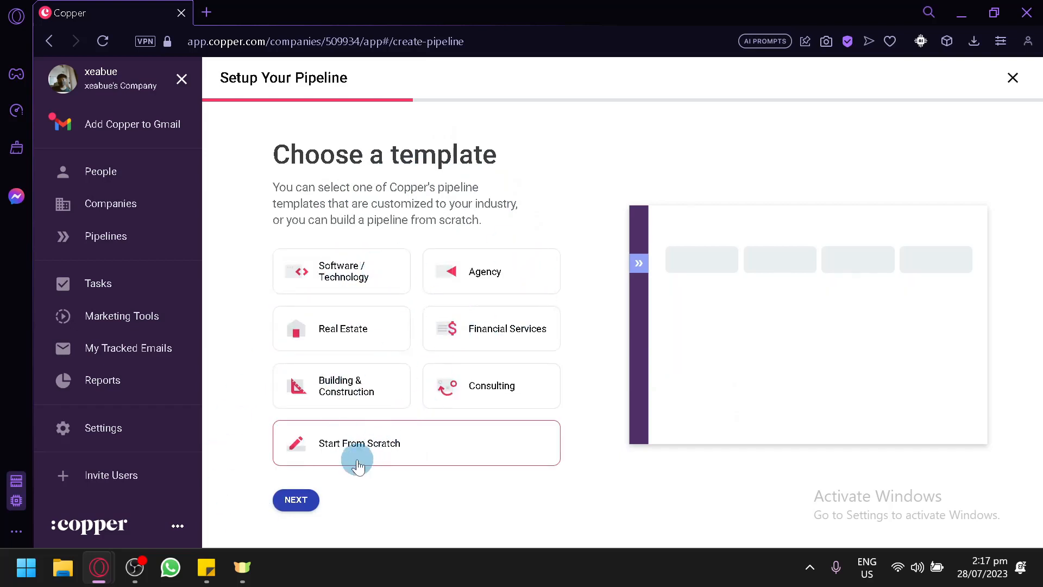
pyautogui.click(297, 502)
pyautogui.click(288, 432)
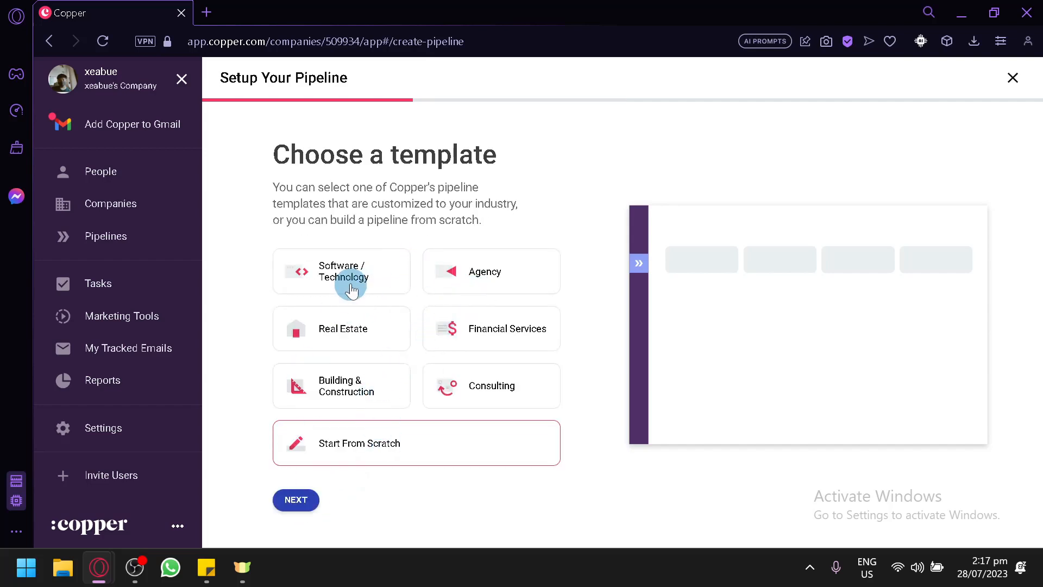
pyautogui.click(442, 345)
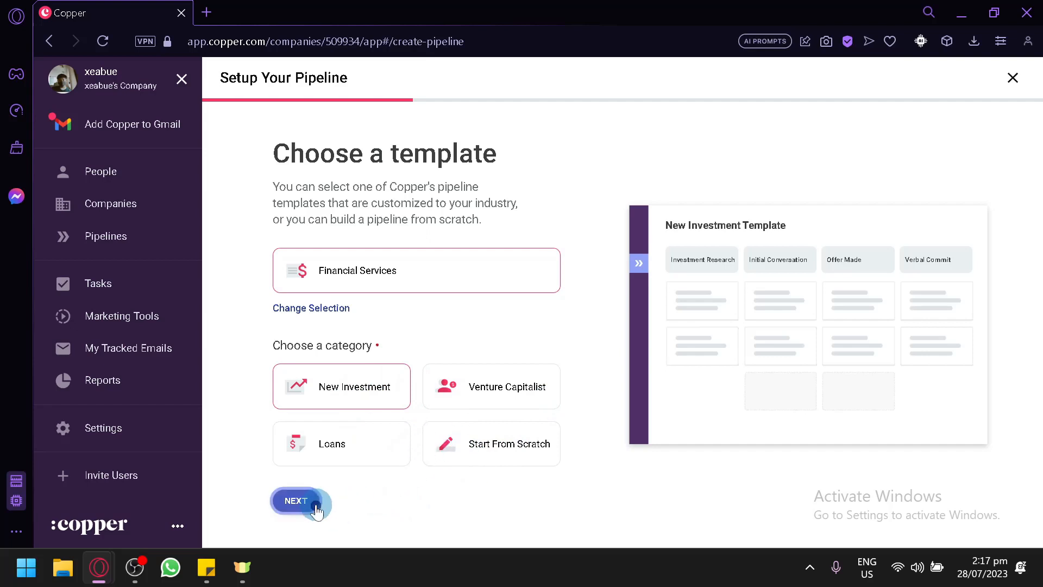
pyautogui.click(297, 501)
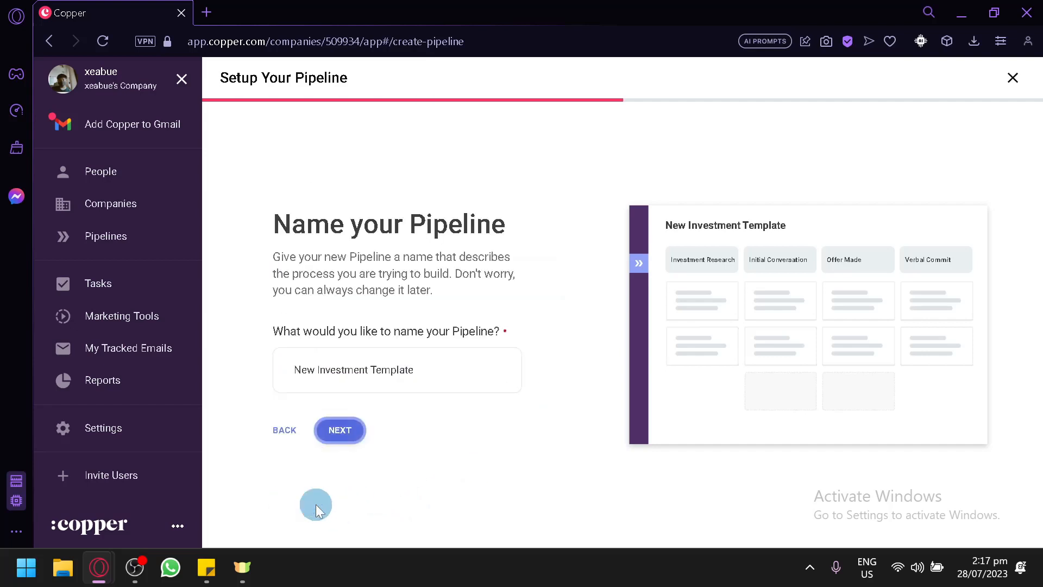
# Keep the default name and four investment stages, and finish the New Investment Template pipeline.
pyautogui.click(340, 431)
pyautogui.scroll(-2, 396, 268)
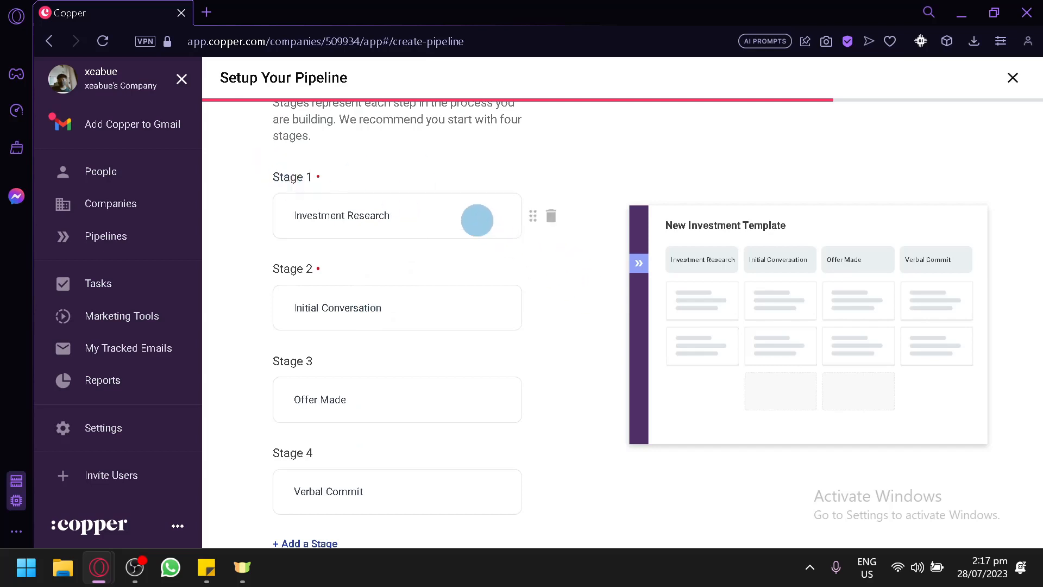
pyautogui.moveTo(477, 220); pyautogui.dragTo(183, 258)
pyautogui.click(413, 266)
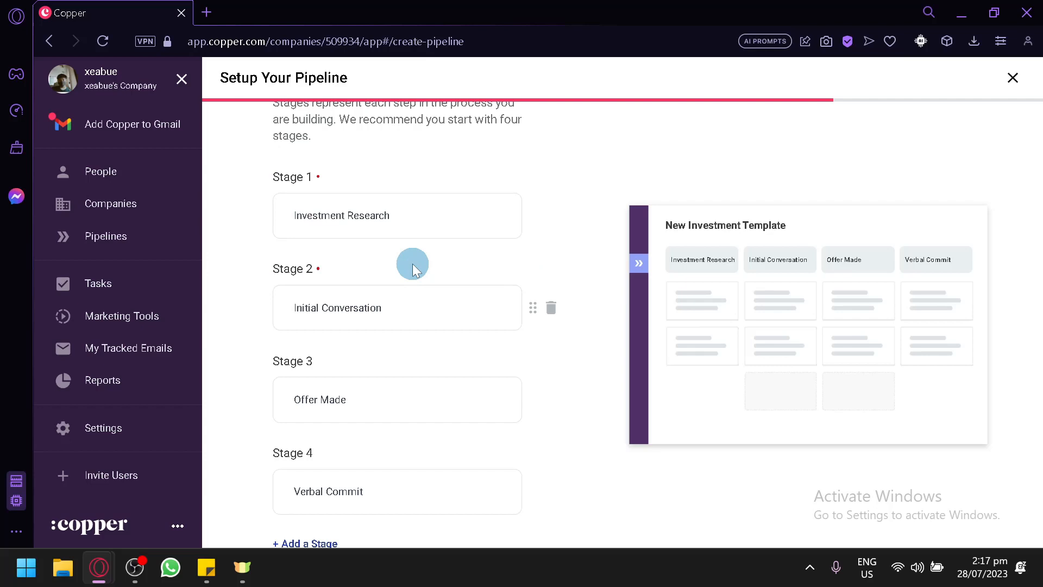
pyautogui.scroll(-2, 412, 263)
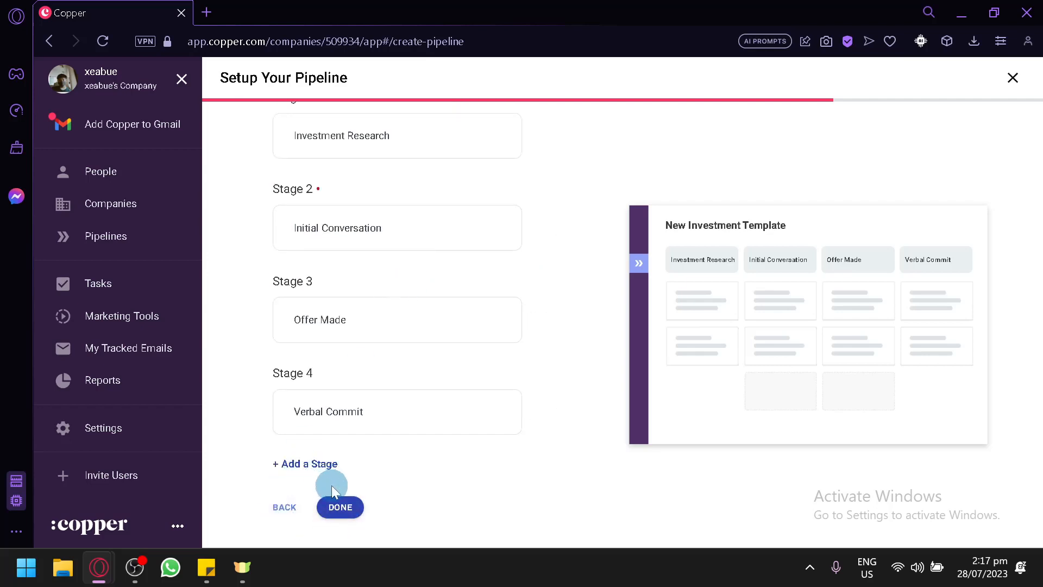
pyautogui.click(342, 506)
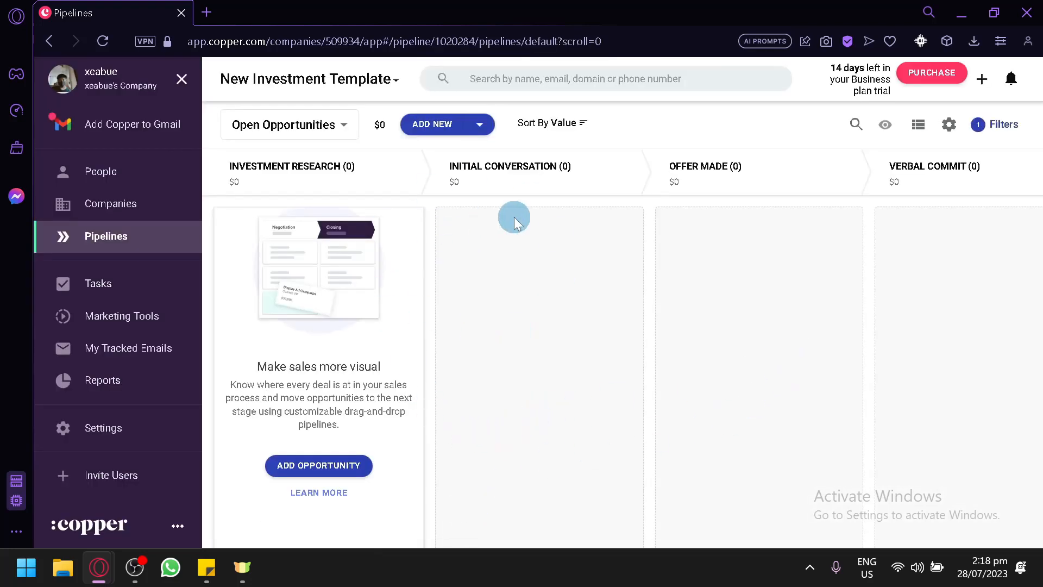
# Add the Testing opportunity with the existing contact as primary contact and company leo.
pyautogui.click(422, 126)
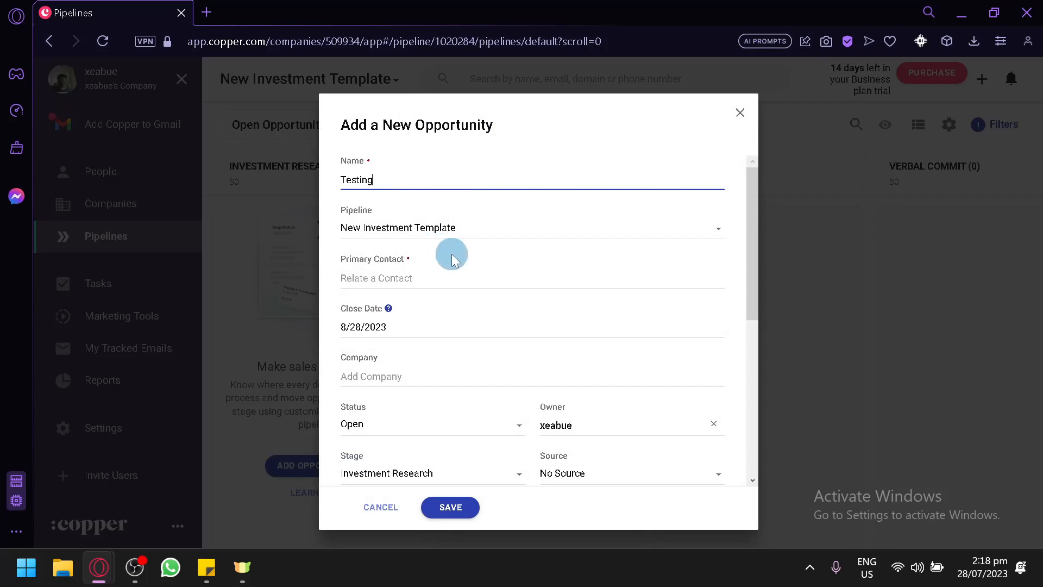
pyautogui.click(467, 276)
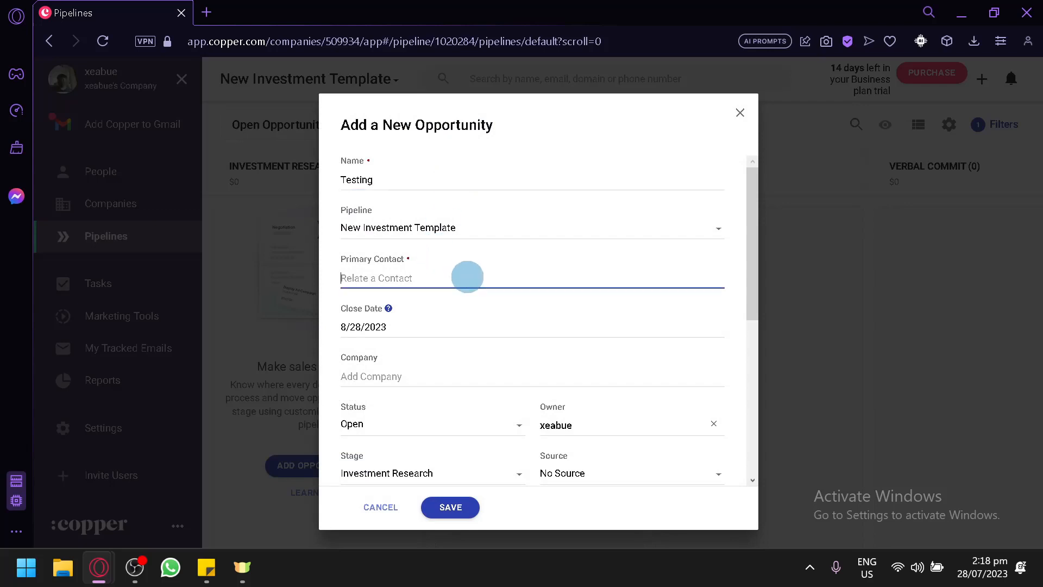
pyautogui.write('chr')
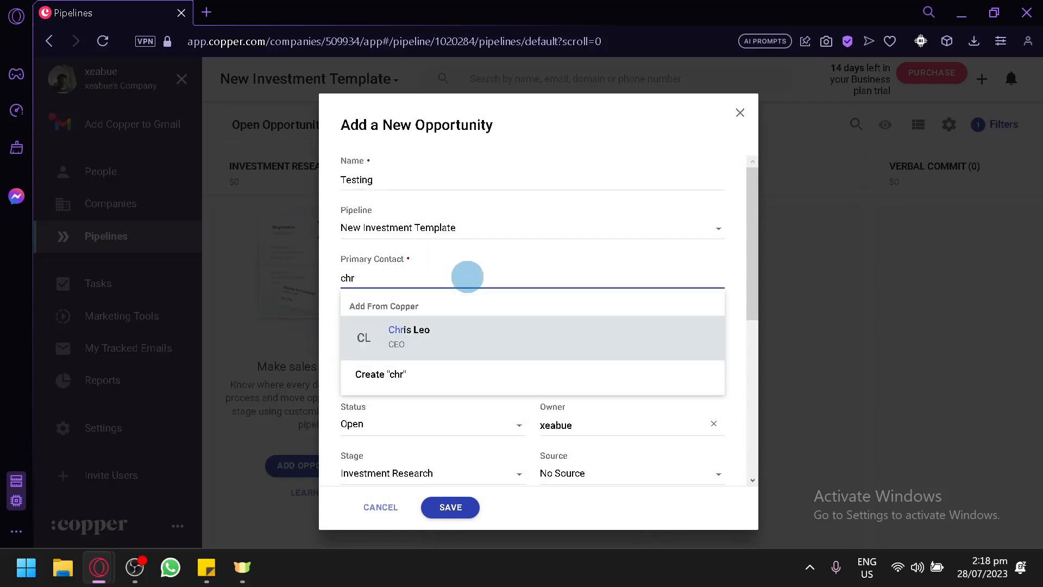
pyautogui.click(448, 350)
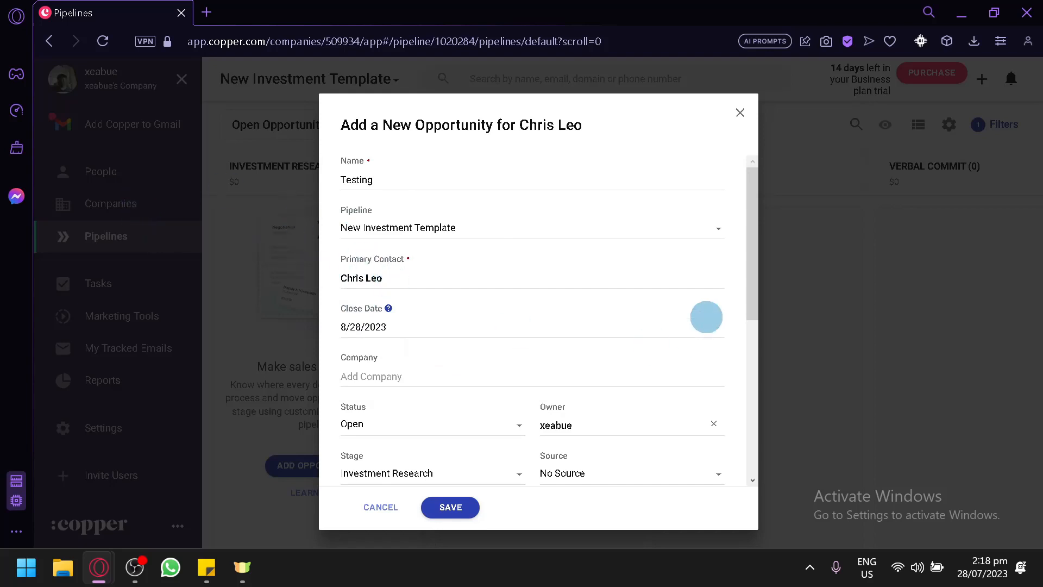
pyautogui.scroll(-2, 412, 296)
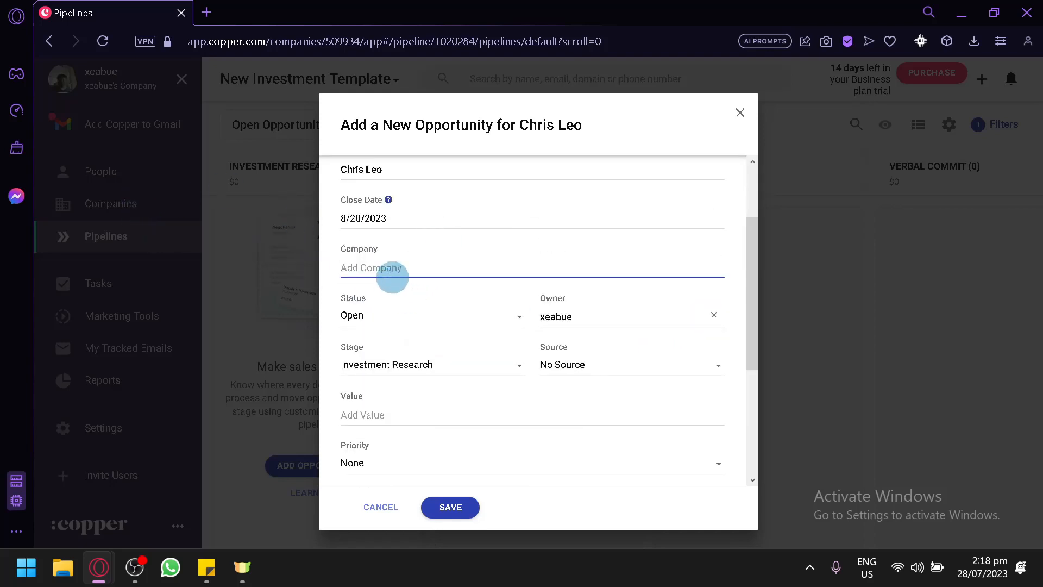
pyautogui.write('leo')
pyautogui.scroll(-4, 440, 461)
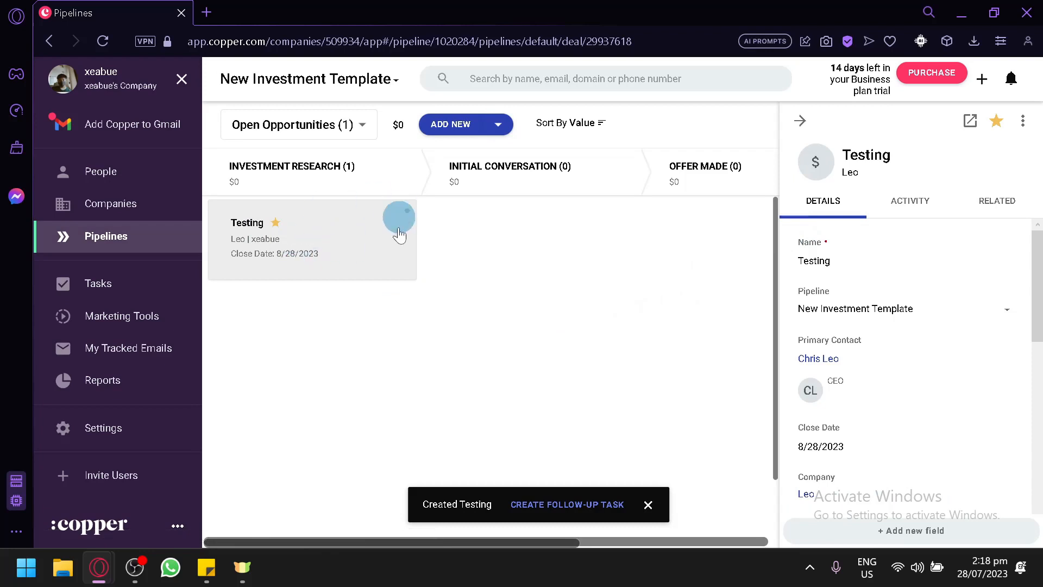
# Drag Testing through Initial Conversation and Offer Made back to Investment Research, then open Tasks.
pyautogui.click(800, 120)
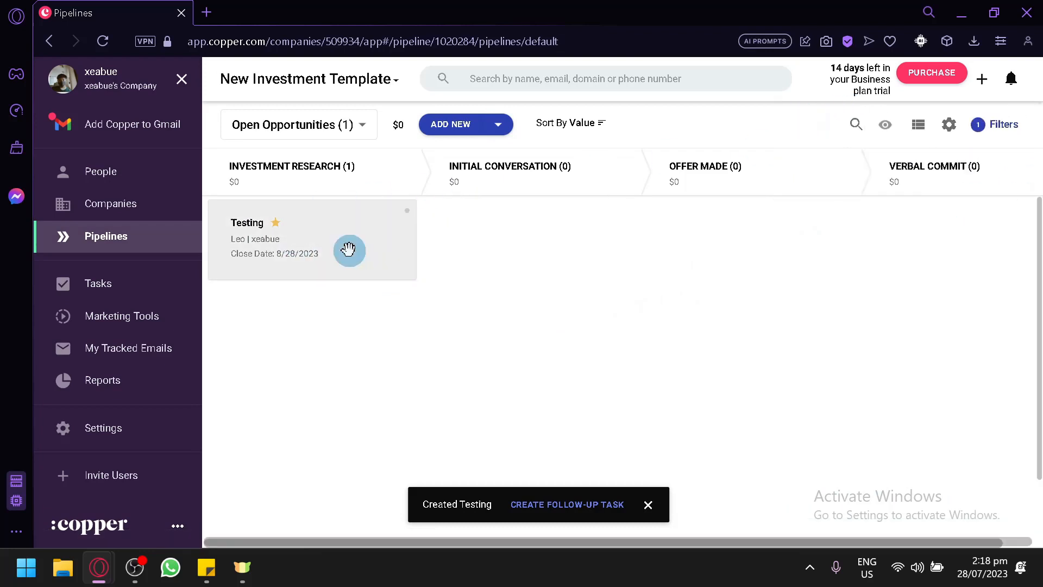
pyautogui.moveTo(282, 254); pyautogui.dragTo(515, 256)
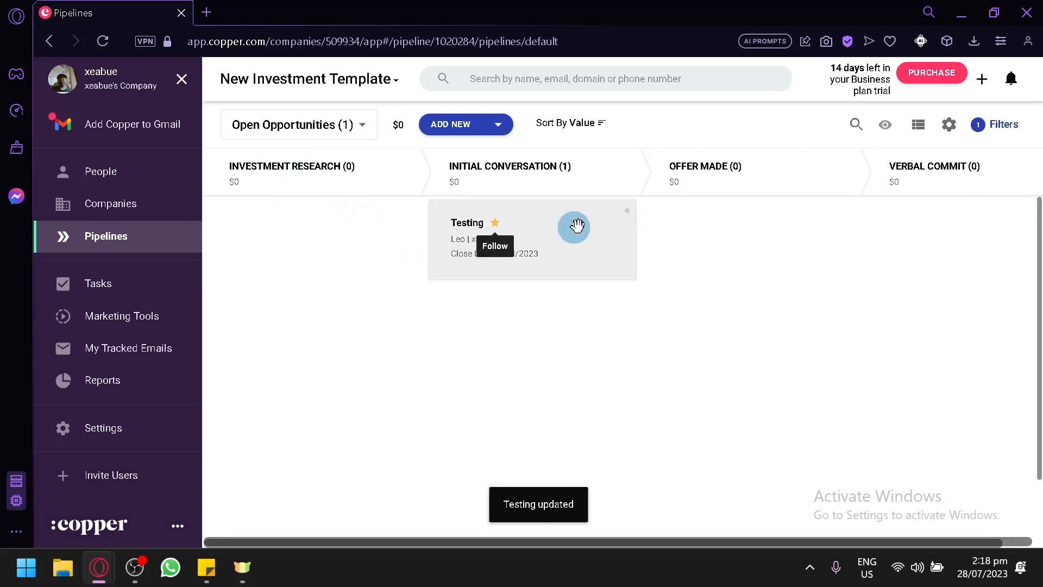
pyautogui.moveTo(531, 226); pyautogui.dragTo(370, 278)
pyautogui.moveTo(279, 244); pyautogui.dragTo(339, 272)
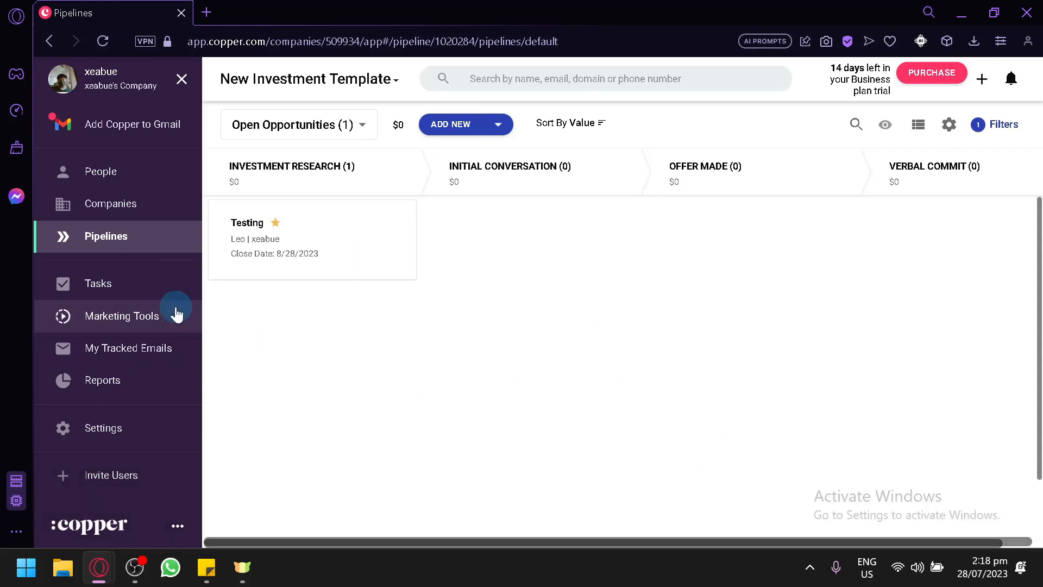
pyautogui.click(90, 286)
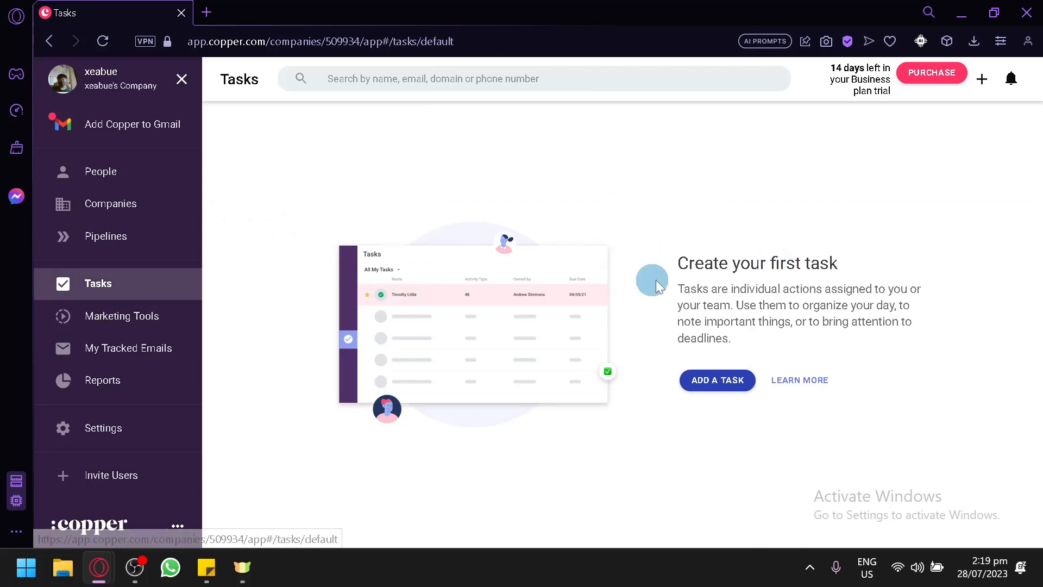
# Create a Phone Call task named 'New task' related to the existing contact.
pyautogui.click(725, 381)
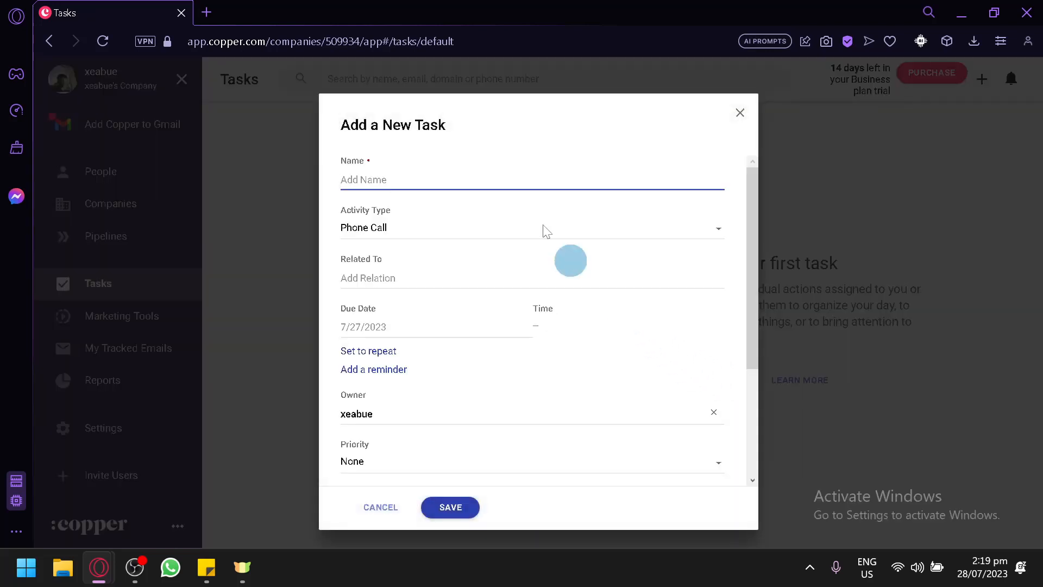
pyautogui.click(501, 197)
pyautogui.write('New task')
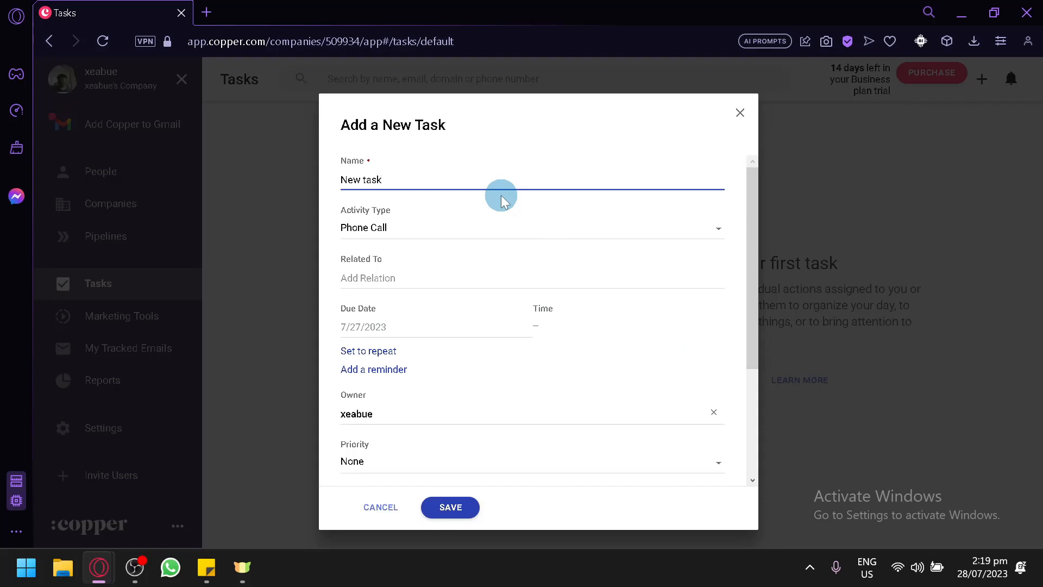
pyautogui.click(494, 230)
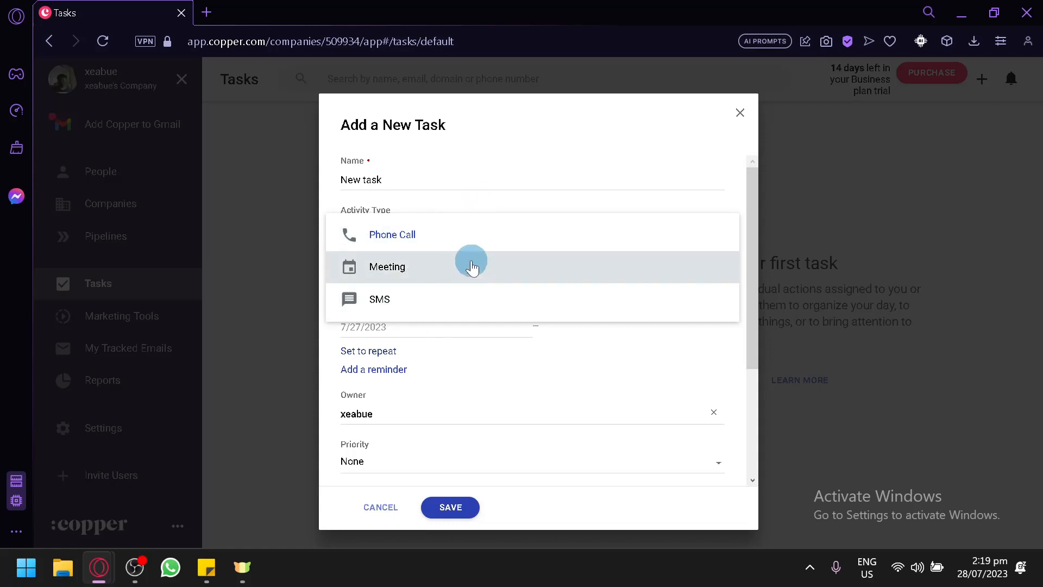
pyautogui.click(508, 228)
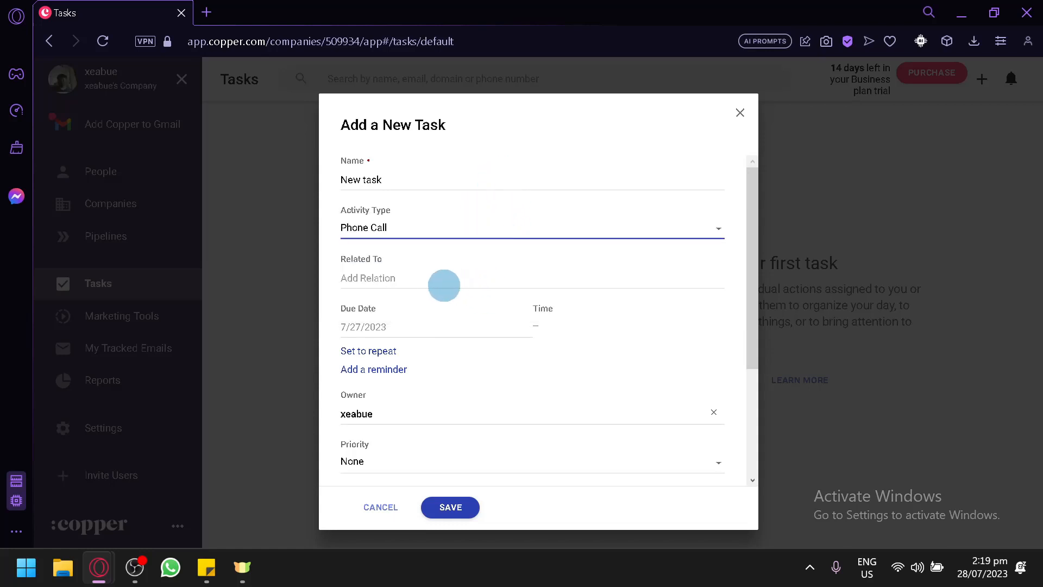
pyautogui.click(434, 286)
pyautogui.write('chri')
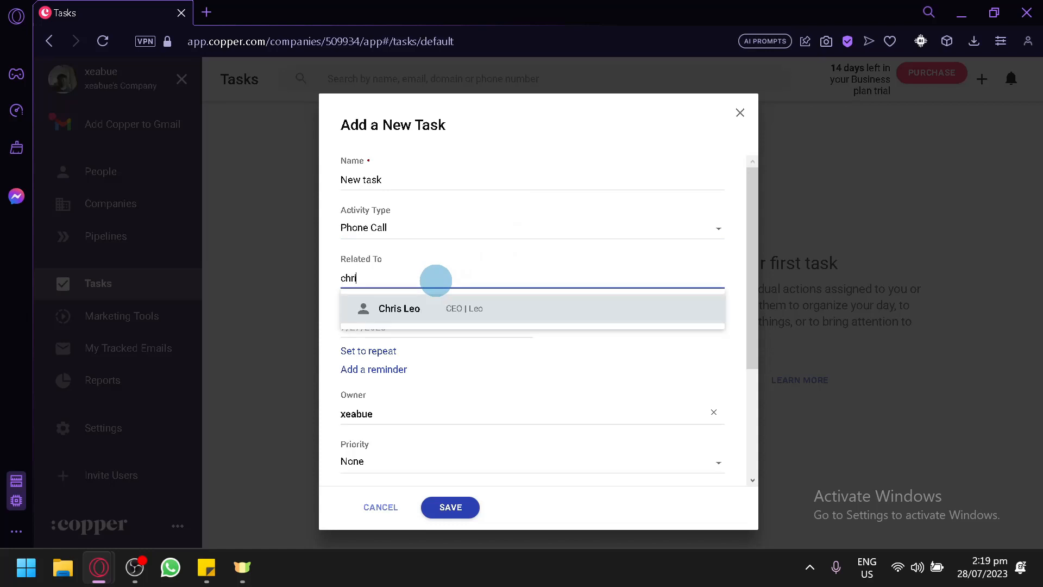
pyautogui.click(436, 308)
# Set the task priority to High, describe it as 'Discuss about contract', and save.
pyautogui.scroll(-3, 424, 301)
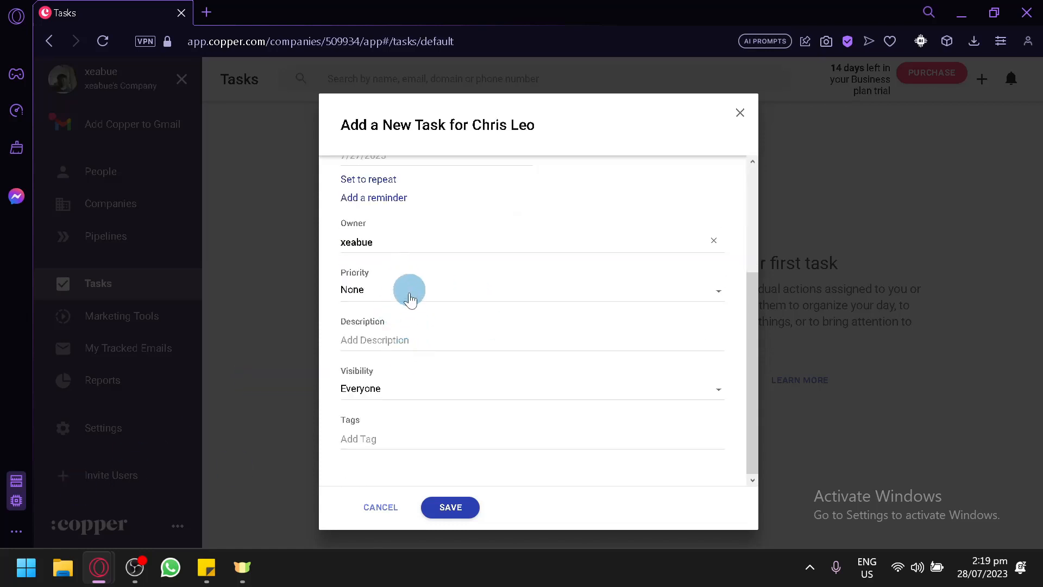
pyautogui.click(410, 299)
pyautogui.click(400, 380)
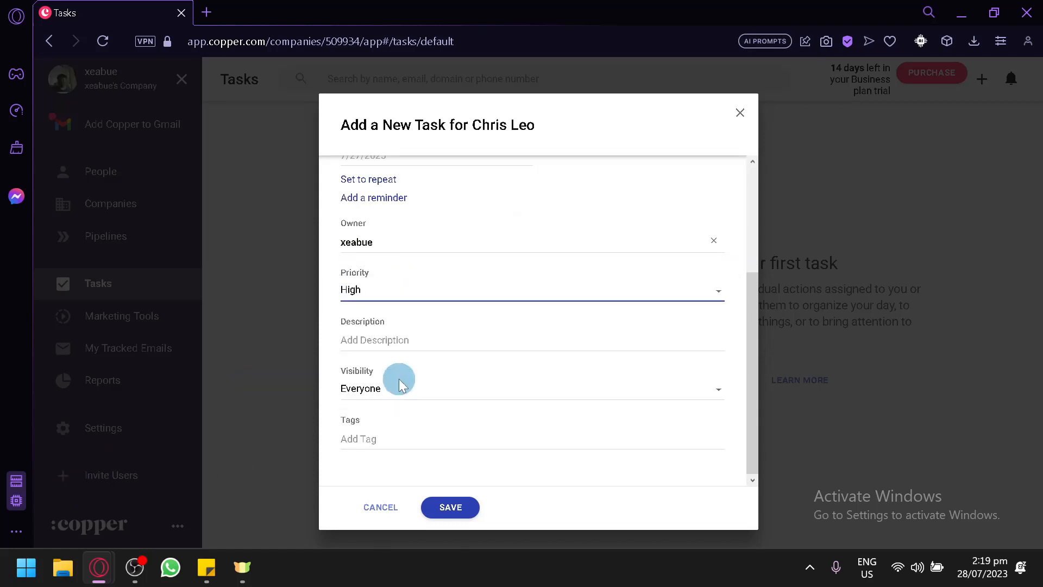
pyautogui.click(396, 340)
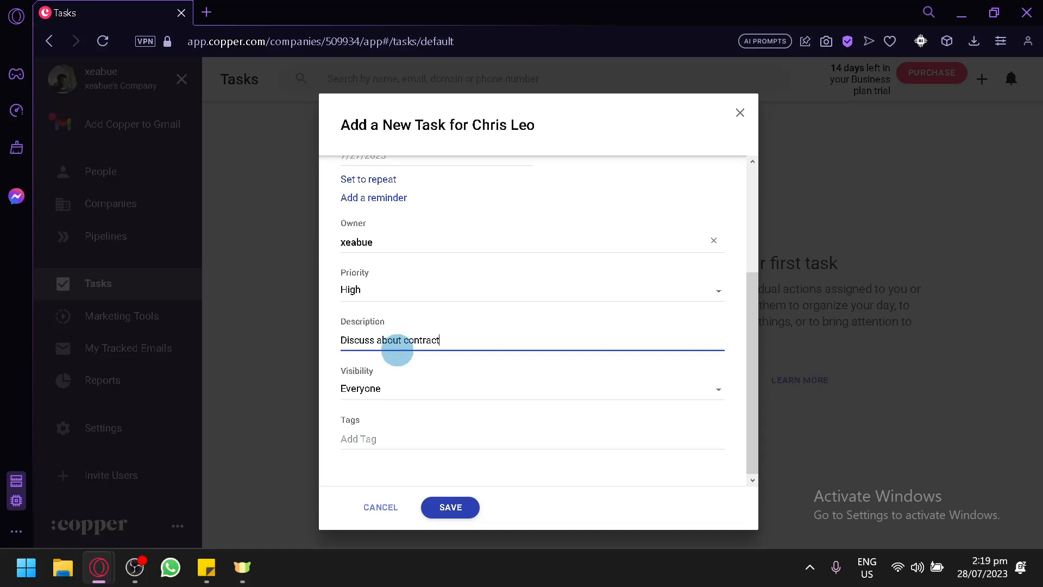
pyautogui.click(467, 503)
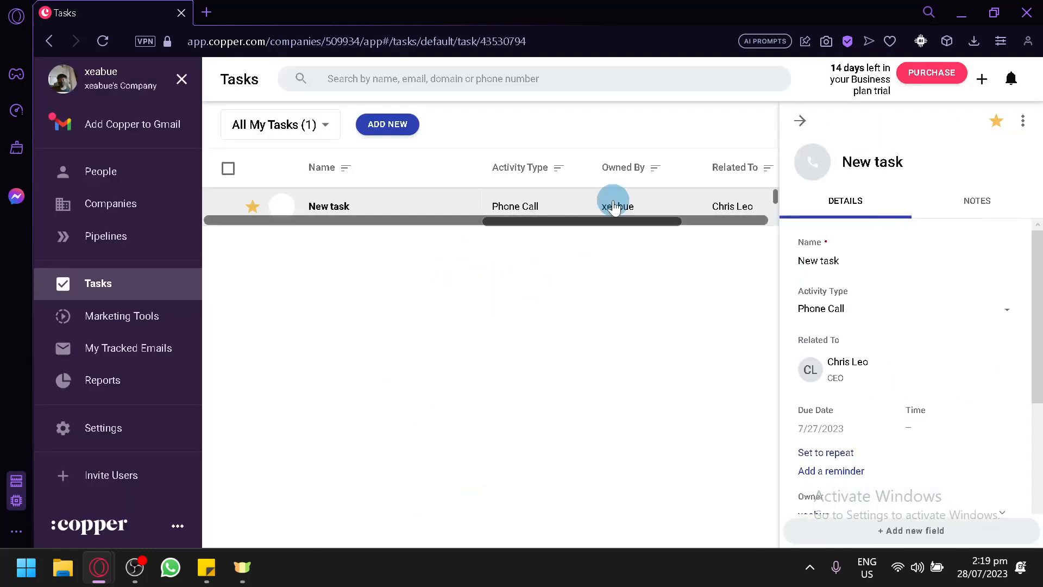
# Complete 'New task', log its phone call with a contract note, and return to People.
pyautogui.click(800, 120)
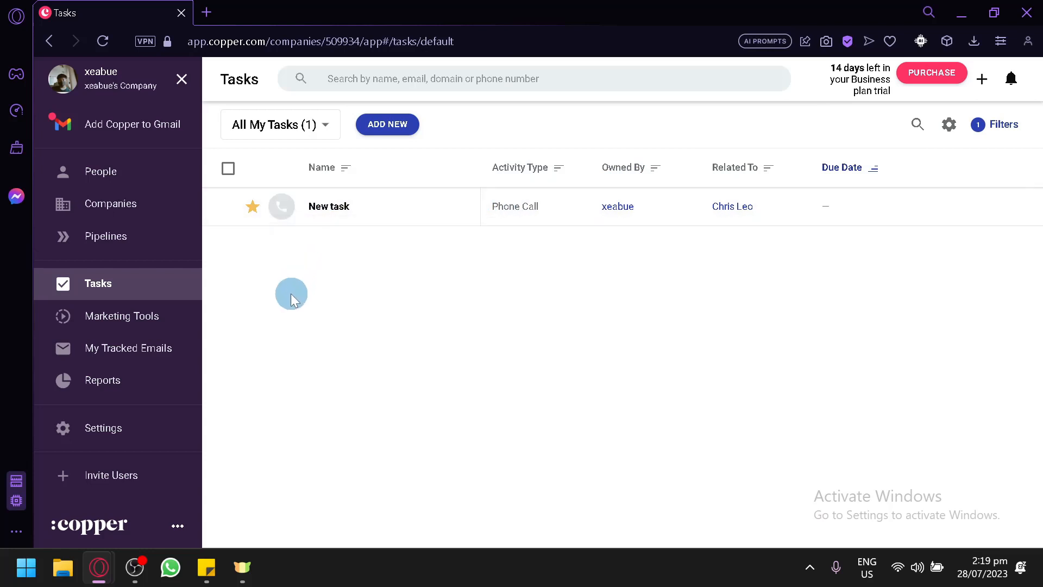
pyautogui.click(281, 206)
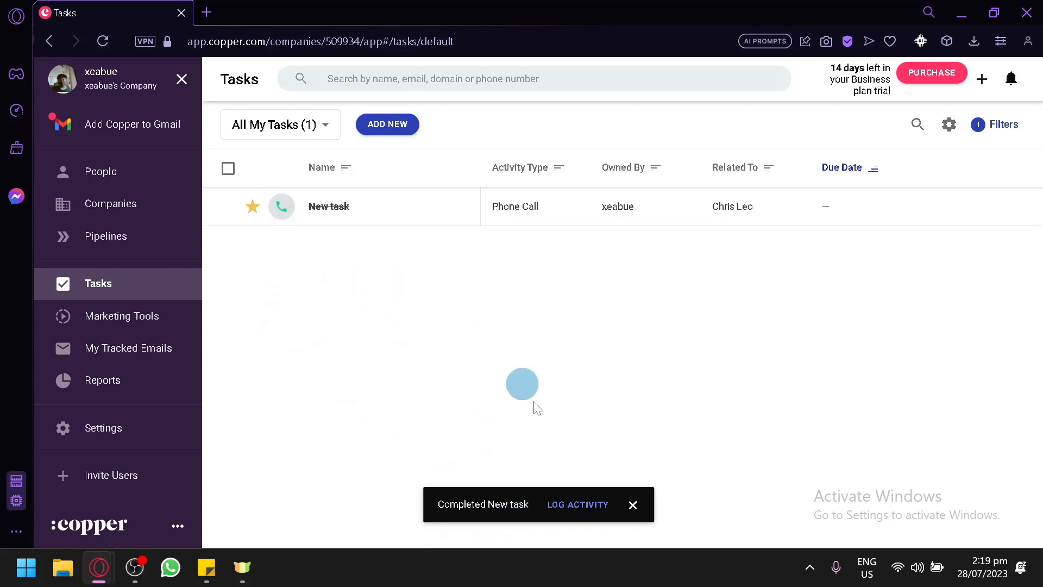
pyautogui.click(576, 505)
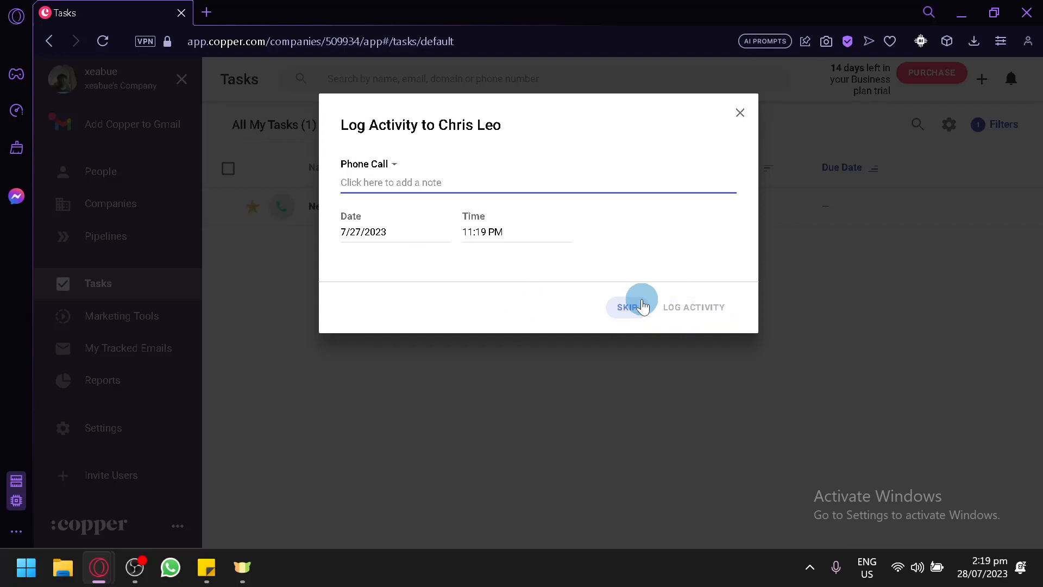
pyautogui.write('Done phone call abot contract')
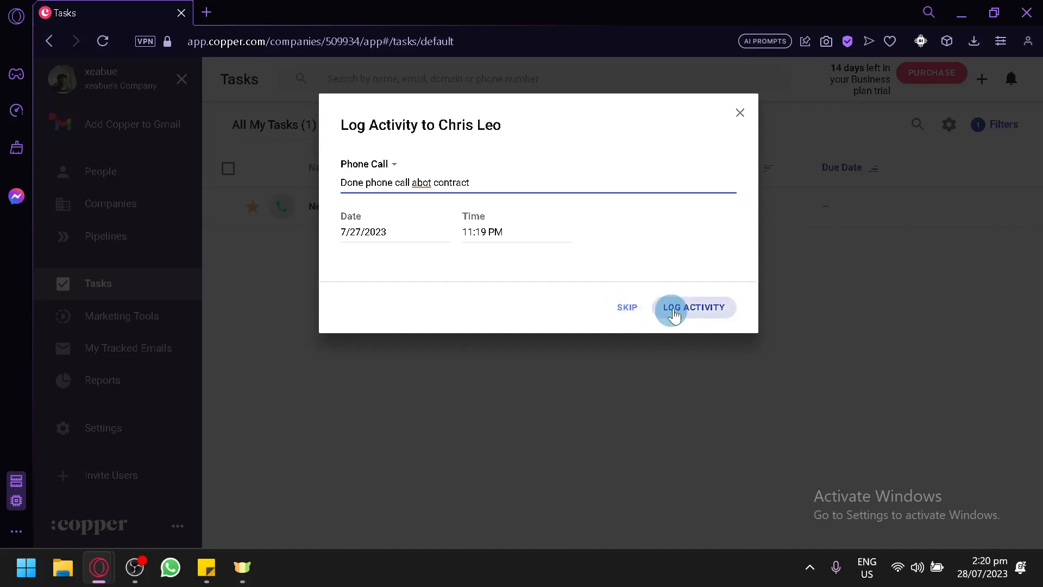
pyautogui.click(679, 304)
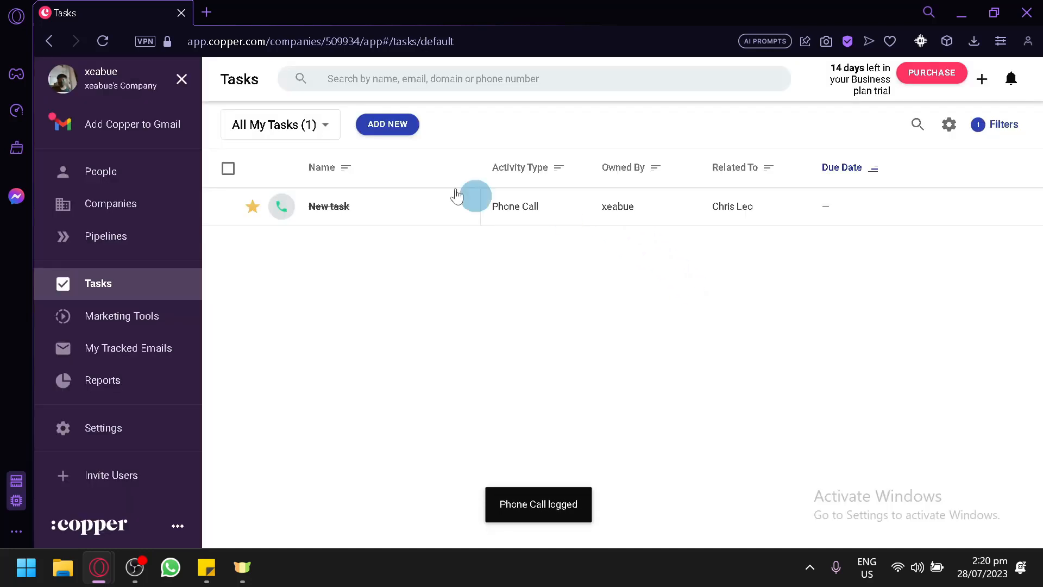
pyautogui.click(136, 183)
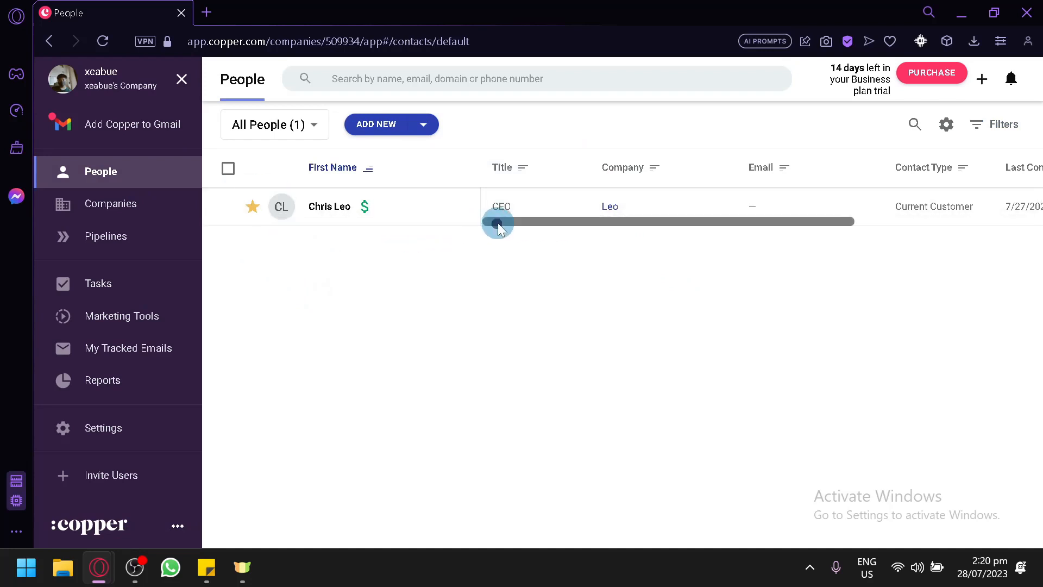
# Visit Marketing Tools, My Tracked Emails, Reports and People, ending on My Tracked Emails.
pyautogui.moveTo(493, 222); pyautogui.dragTo(920, 239)
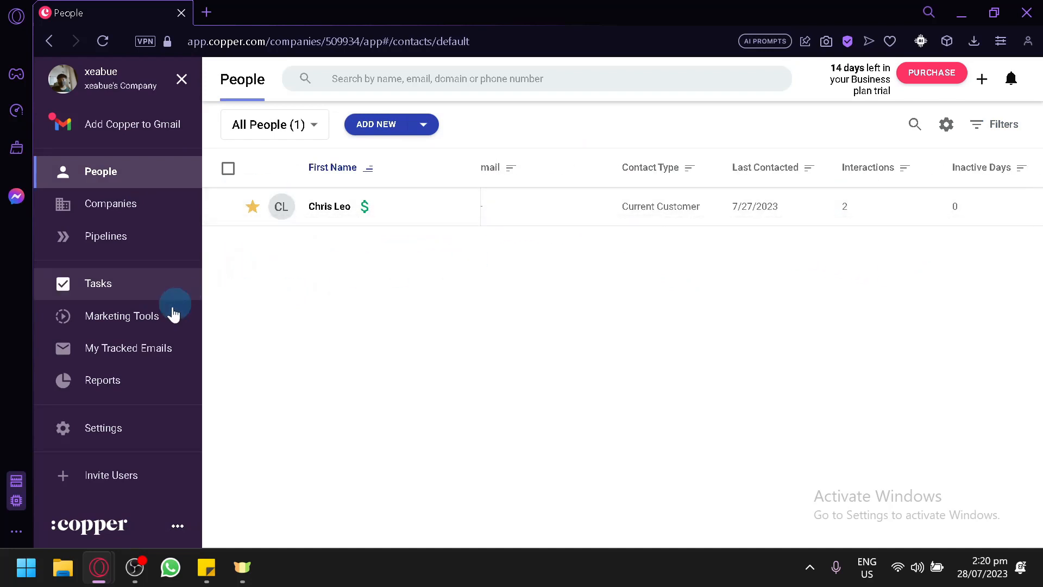
pyautogui.click(138, 329)
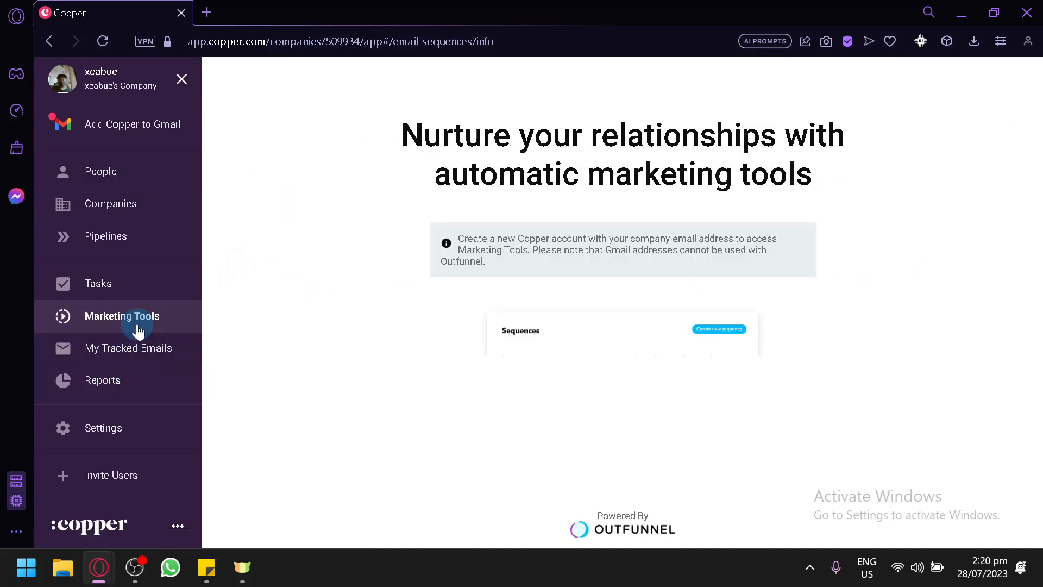
pyautogui.click(603, 318)
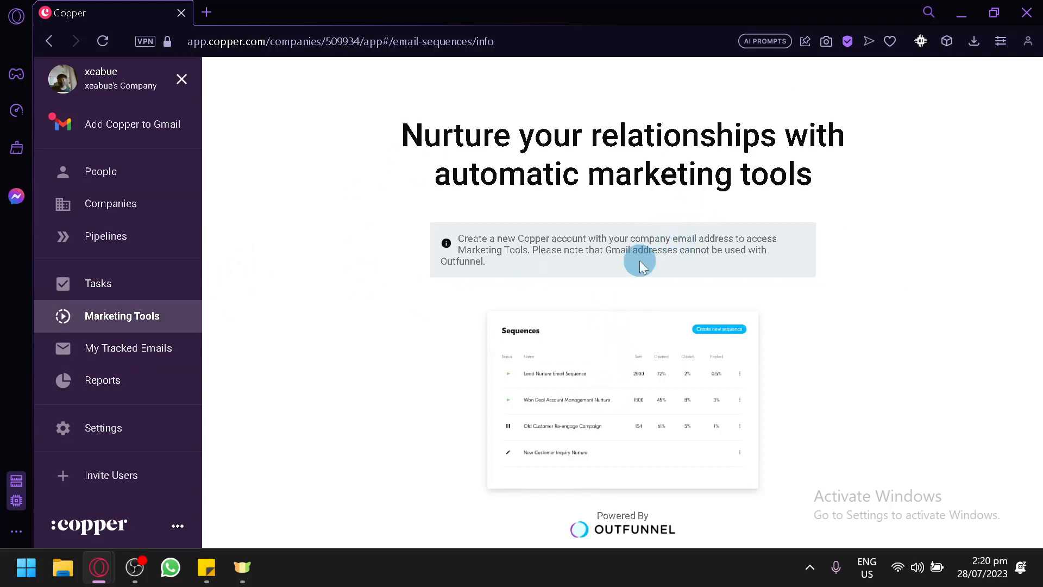
pyautogui.click(92, 347)
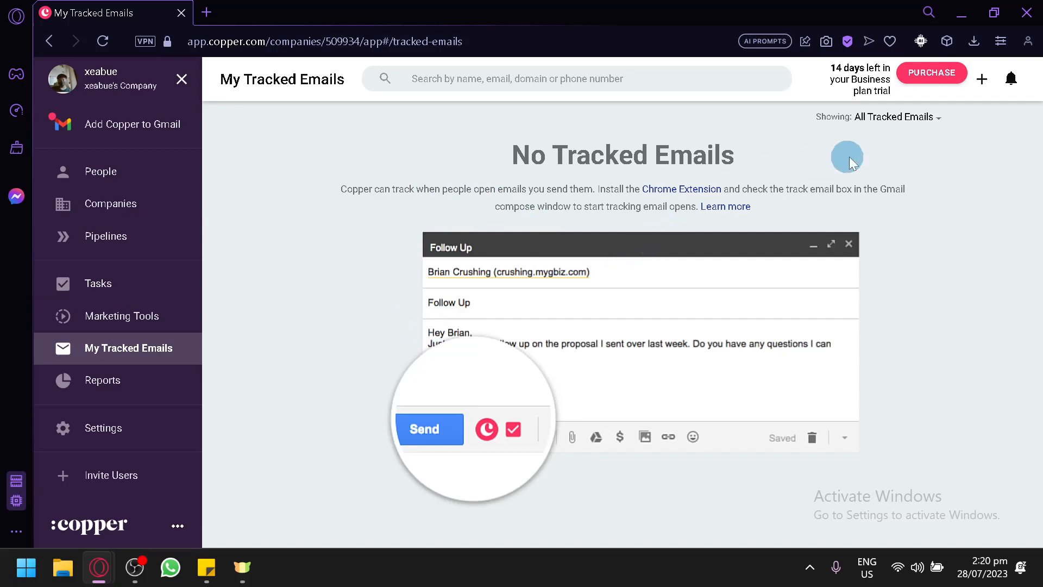
pyautogui.click(125, 388)
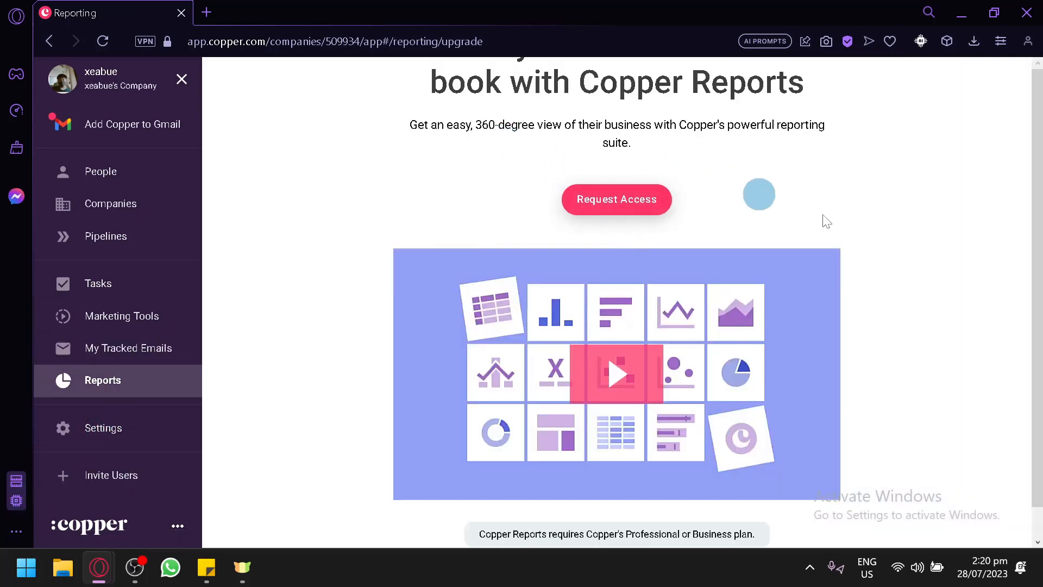
pyautogui.scroll(-1, 869, 293)
pyautogui.scroll(1, 823, 361)
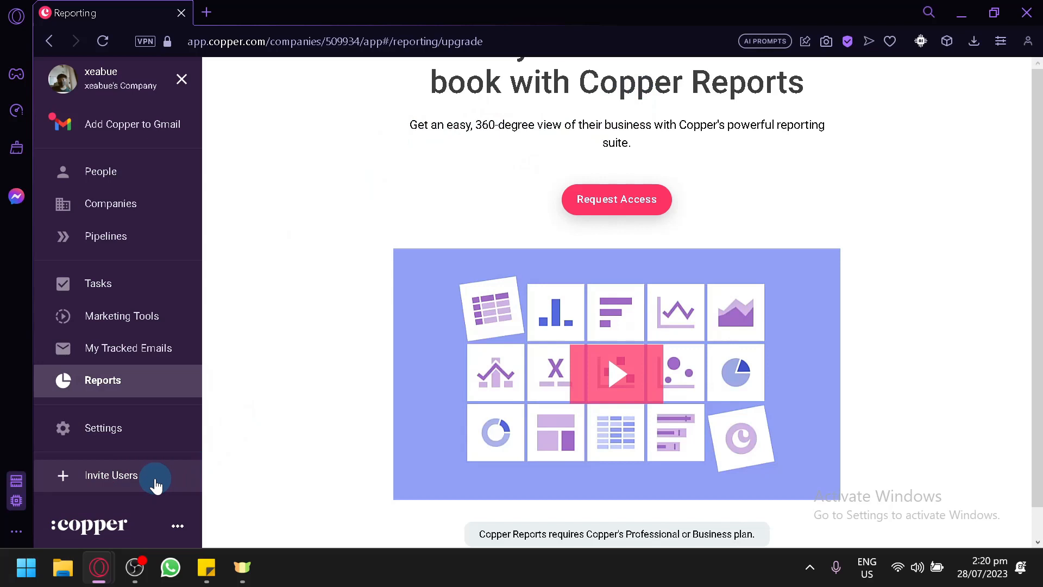
pyautogui.click(140, 170)
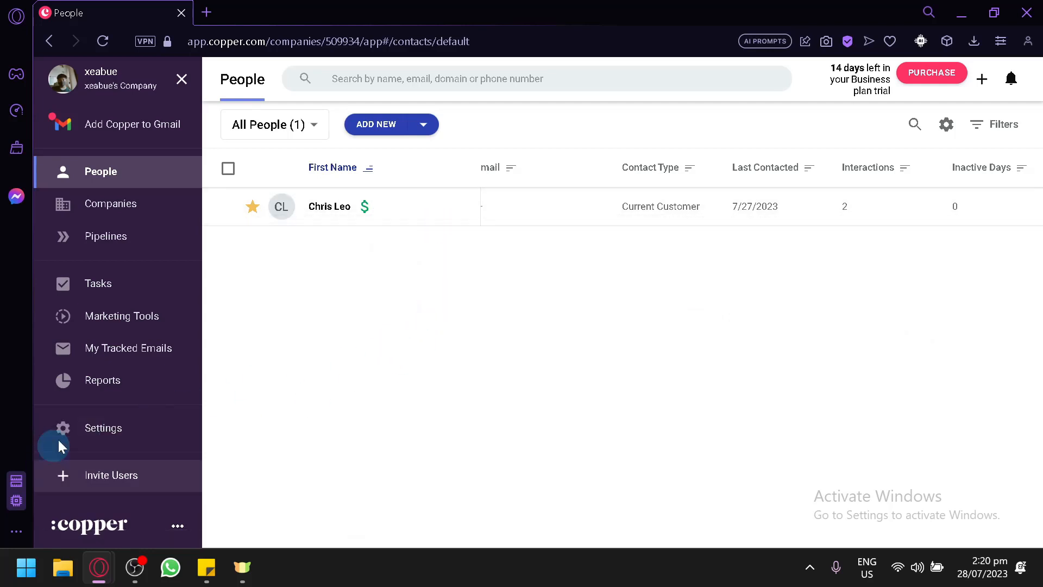
pyautogui.click(116, 361)
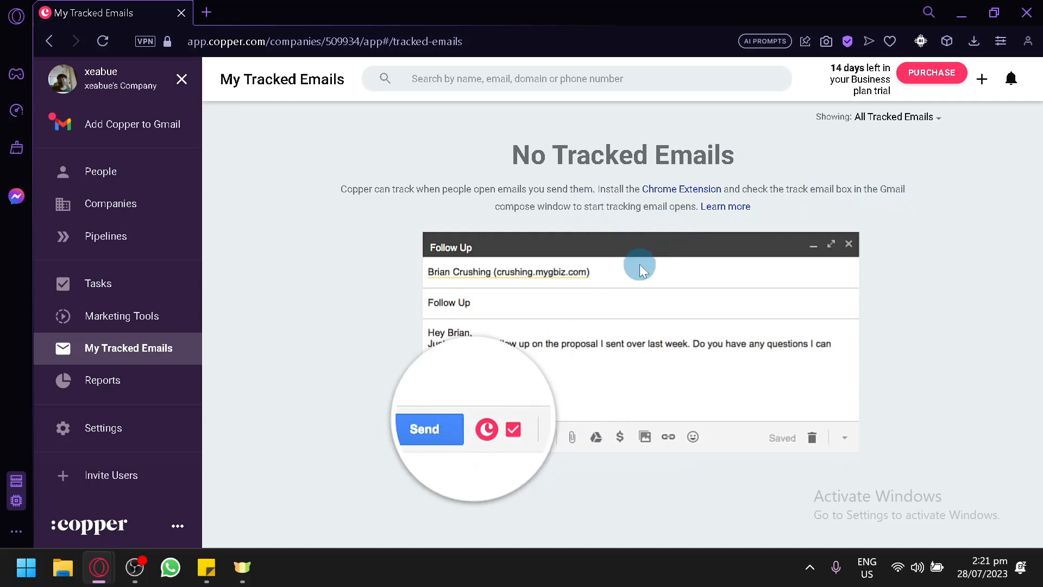
pyautogui.click(673, 197)
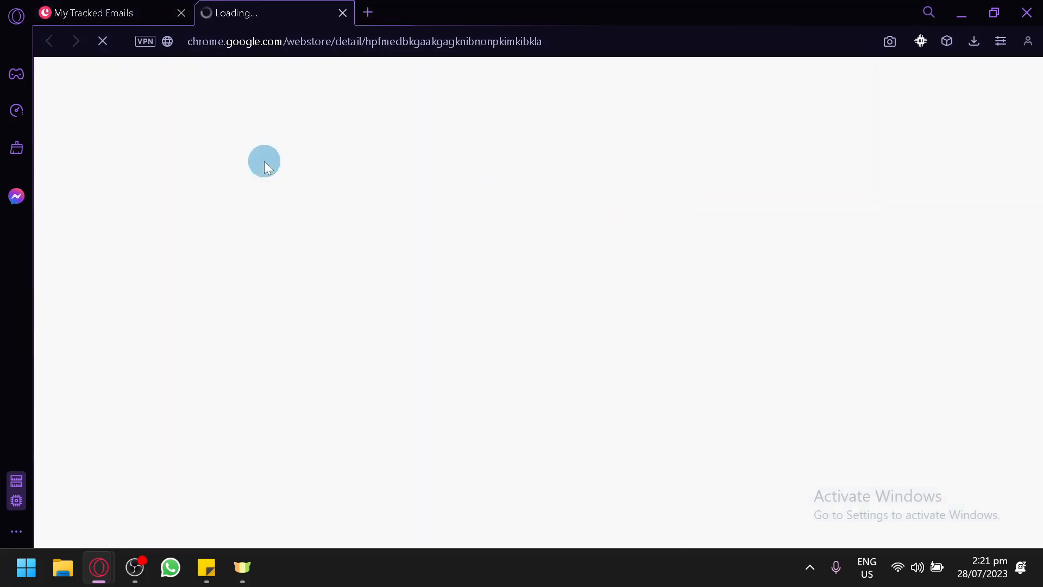
pyautogui.click(112, 10)
pyautogui.click(236, 6)
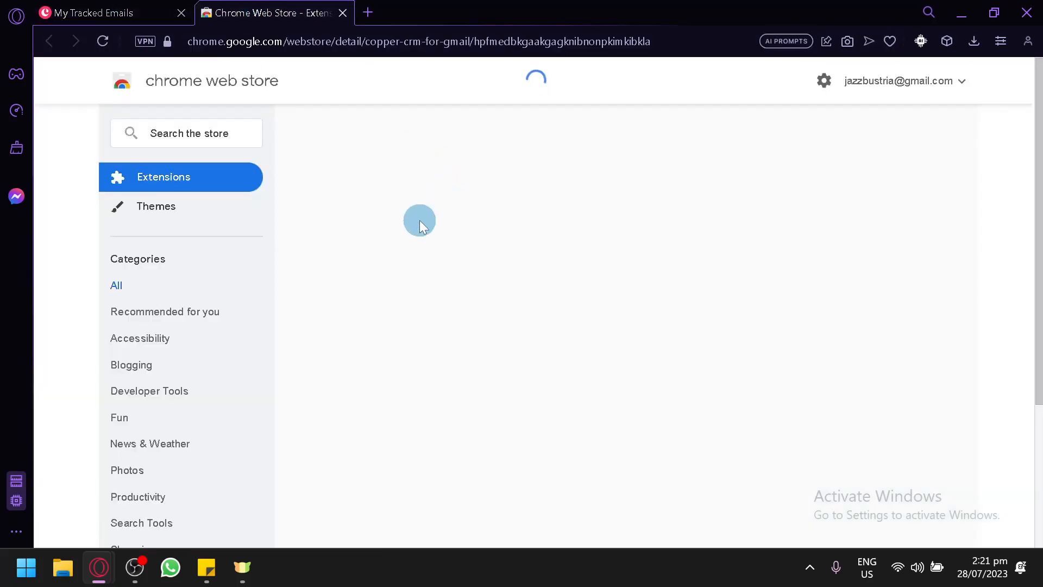
pyautogui.click(79, 9)
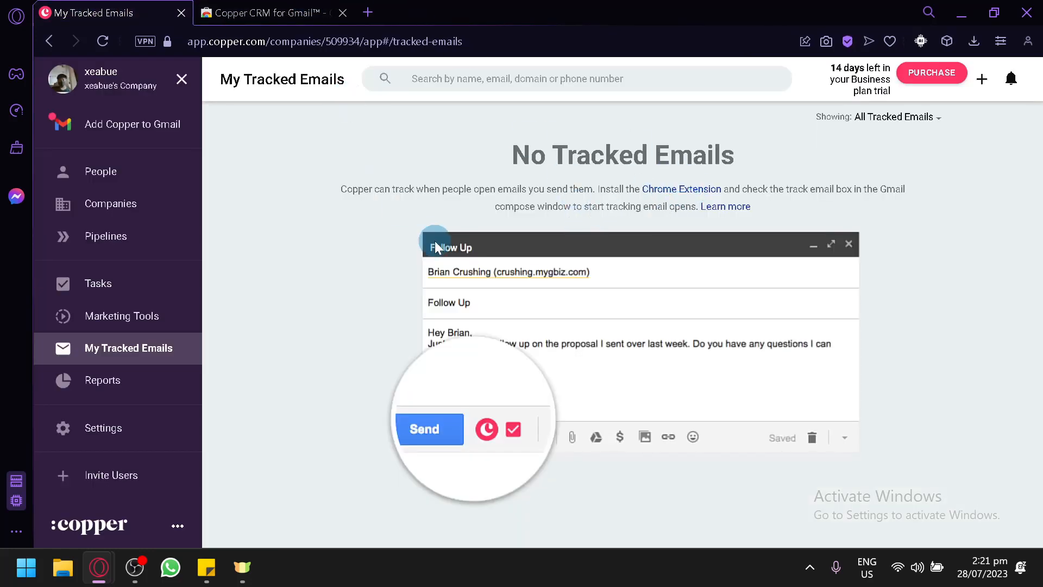
pyautogui.click(271, 13)
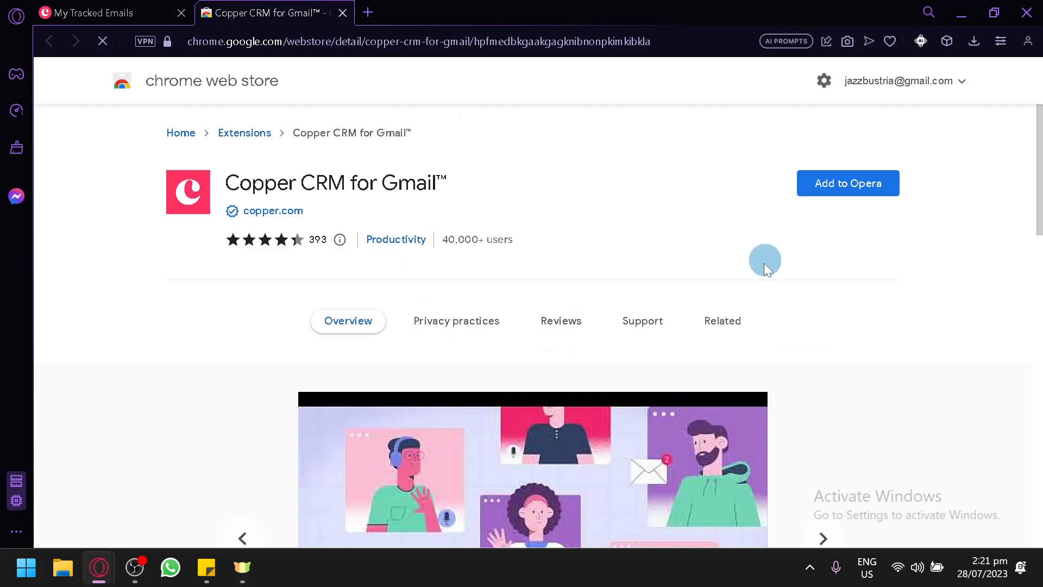
pyautogui.scroll(-2, 865, 182)
pyautogui.scroll(2, 865, 183)
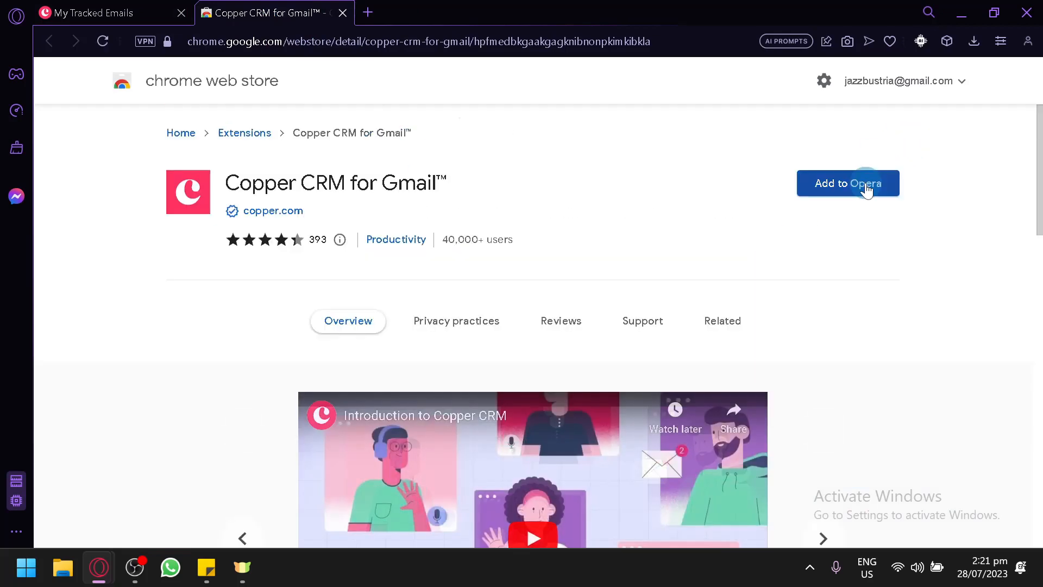
pyautogui.click(166, 7)
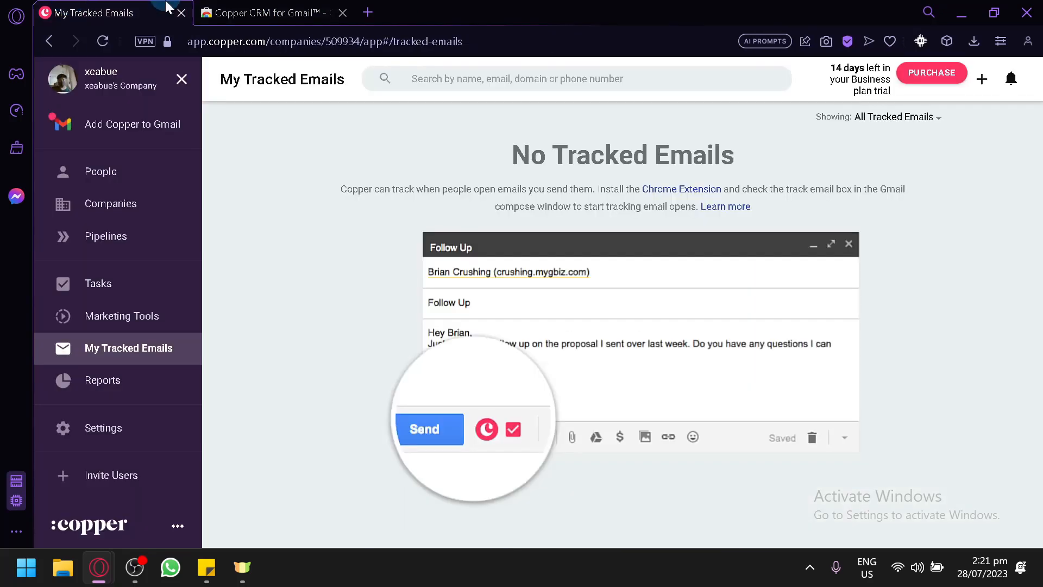
pyautogui.click(342, 12)
pyautogui.click(124, 329)
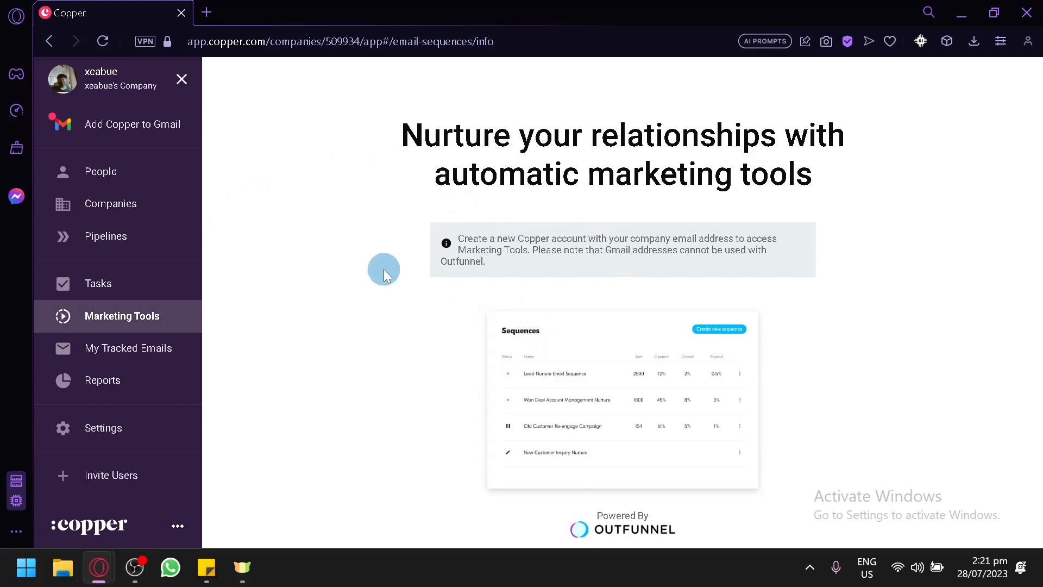
# Open the Reports upgrade page, request Copper Reports access three times, then start inviting a new user.
pyautogui.click(154, 390)
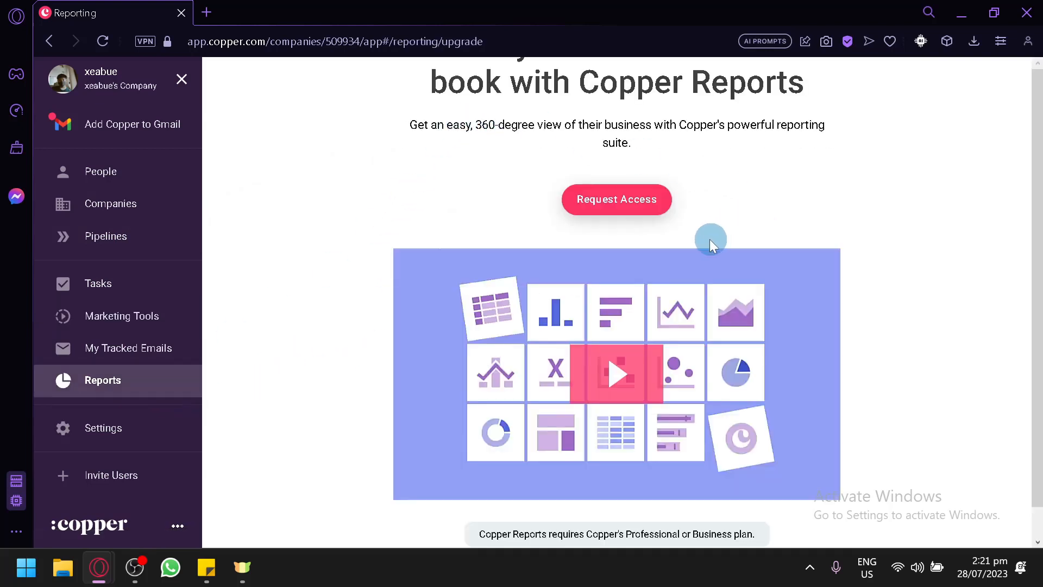
pyautogui.click(643, 203)
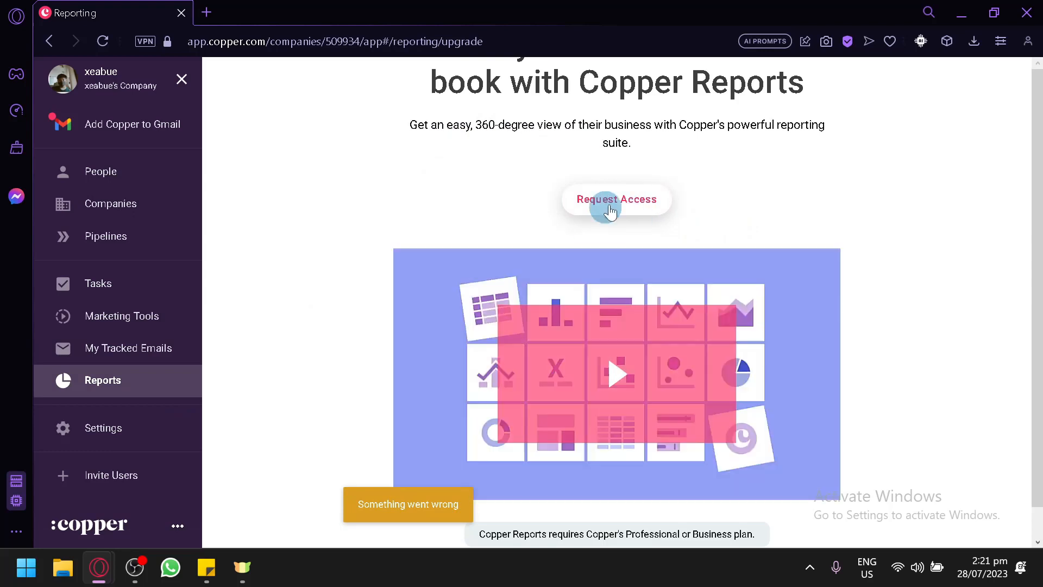
pyautogui.click(622, 199)
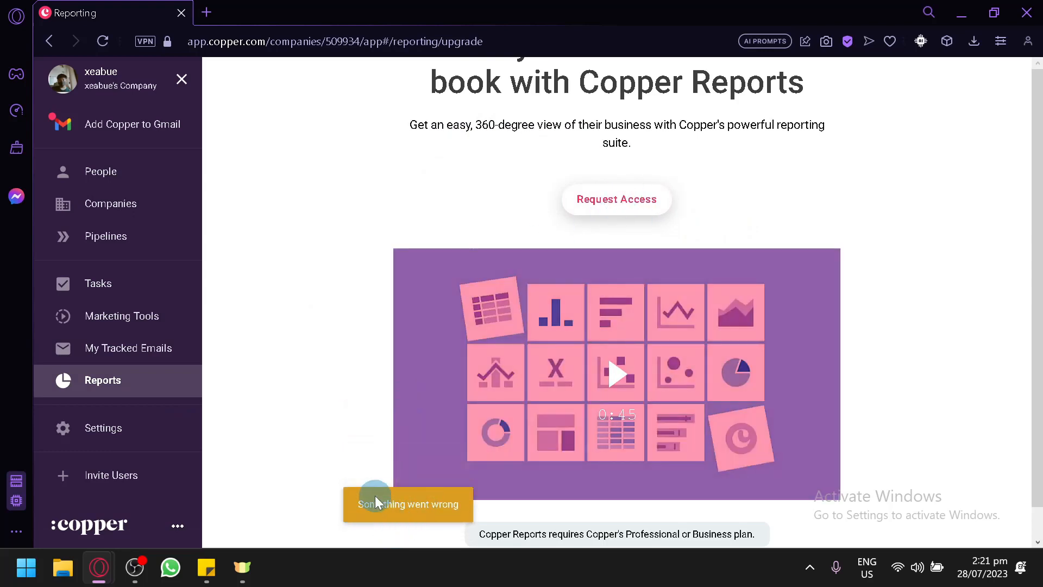
pyautogui.scroll(-1, 367, 274)
pyautogui.scroll(1, 326, 340)
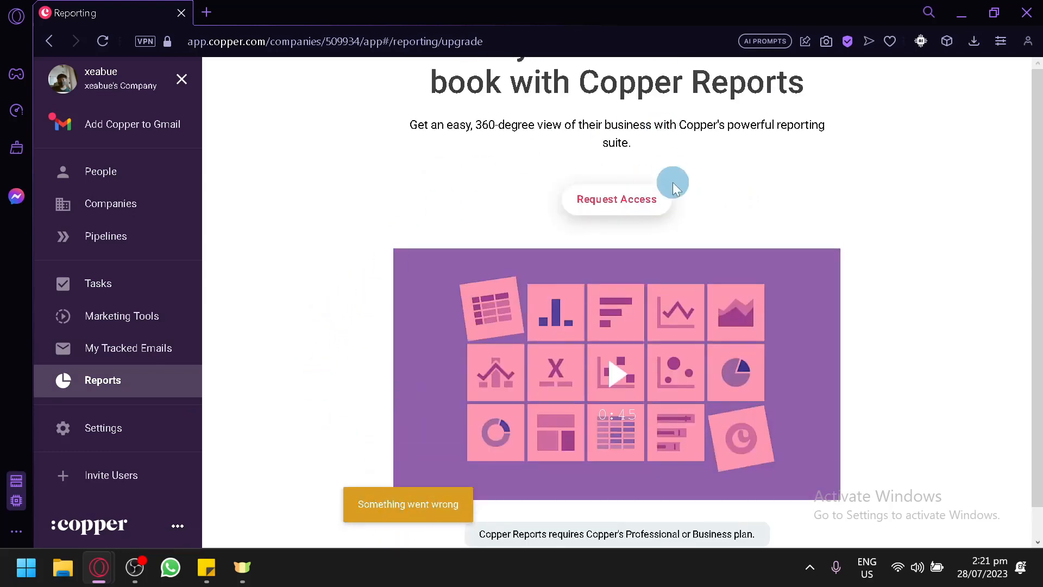
pyautogui.click(644, 203)
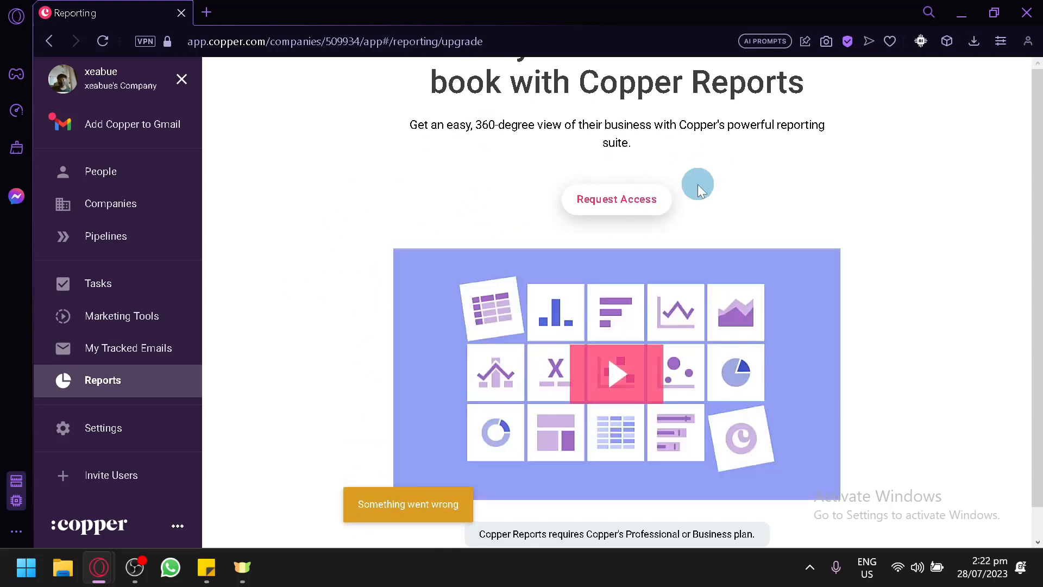
pyautogui.scroll(-1, 646, 223)
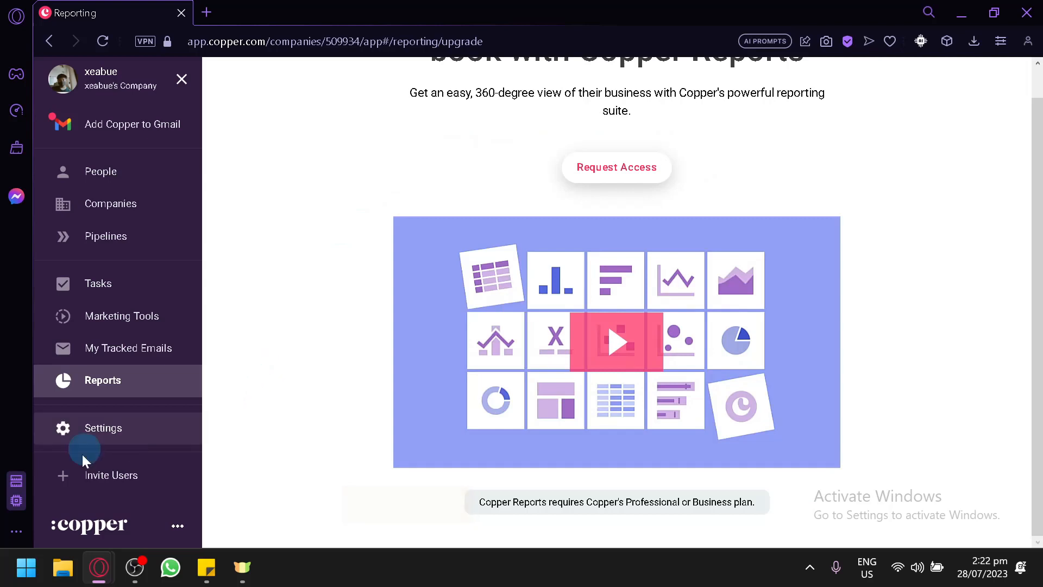
pyautogui.click(91, 484)
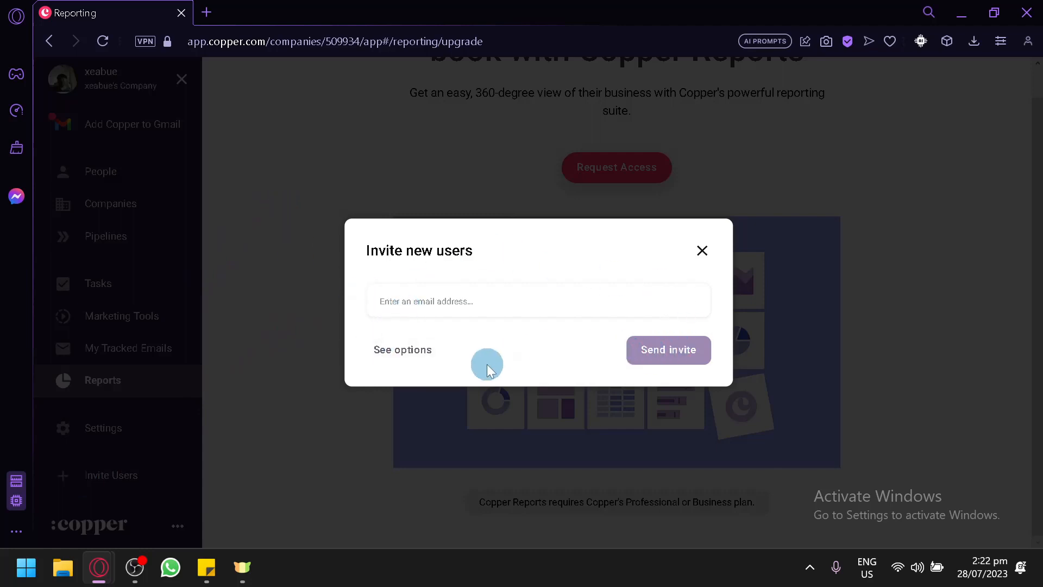
pyautogui.click(407, 351)
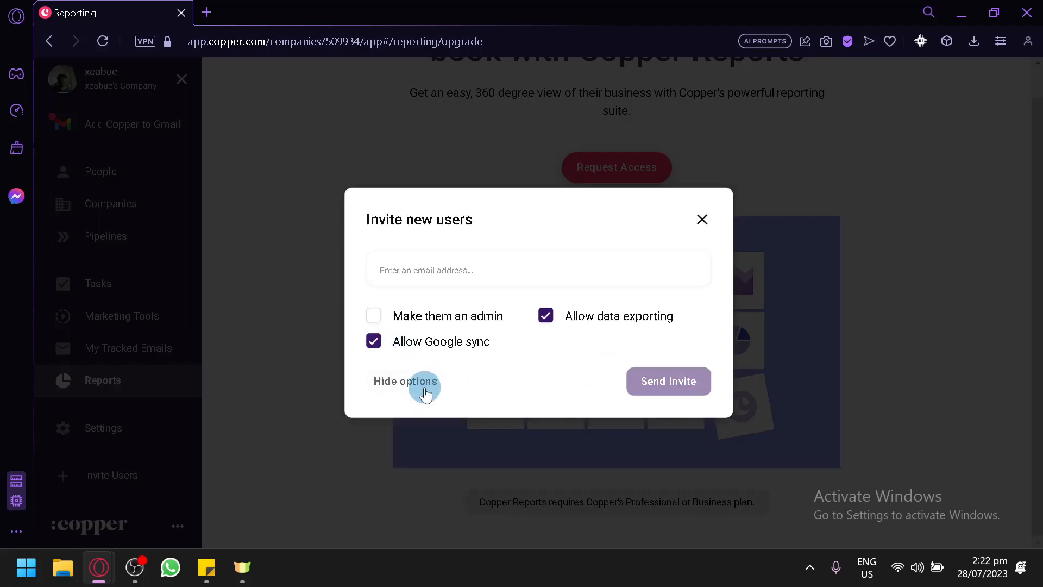
pyautogui.click(402, 386)
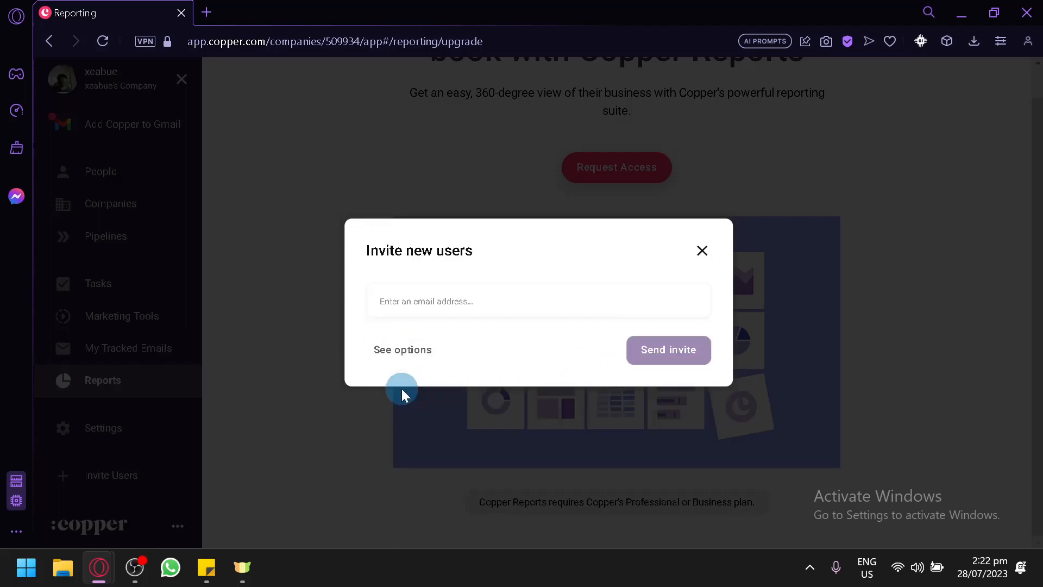
pyautogui.click(398, 350)
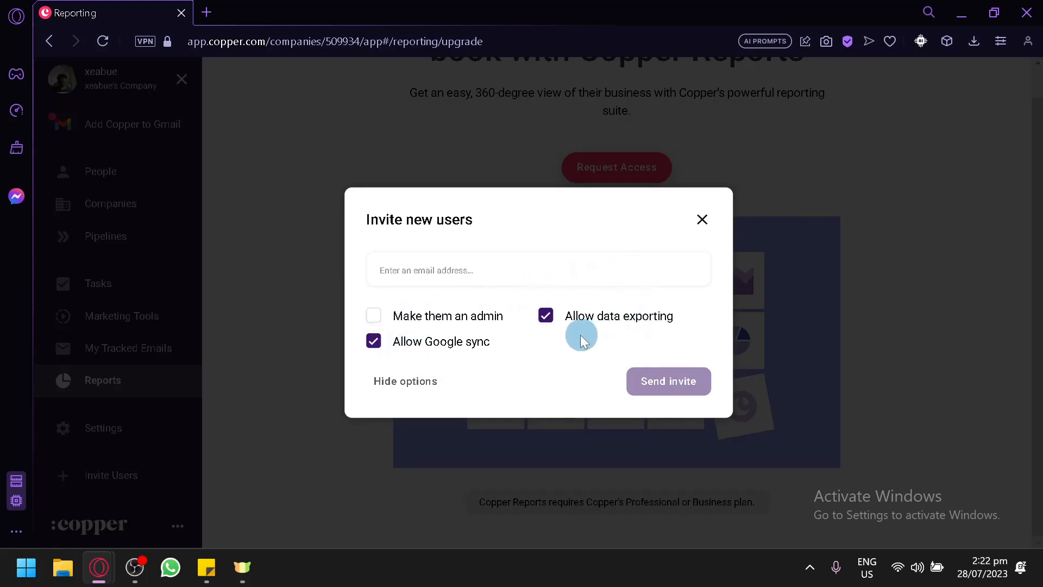
pyautogui.click(373, 342)
pyautogui.click(545, 315)
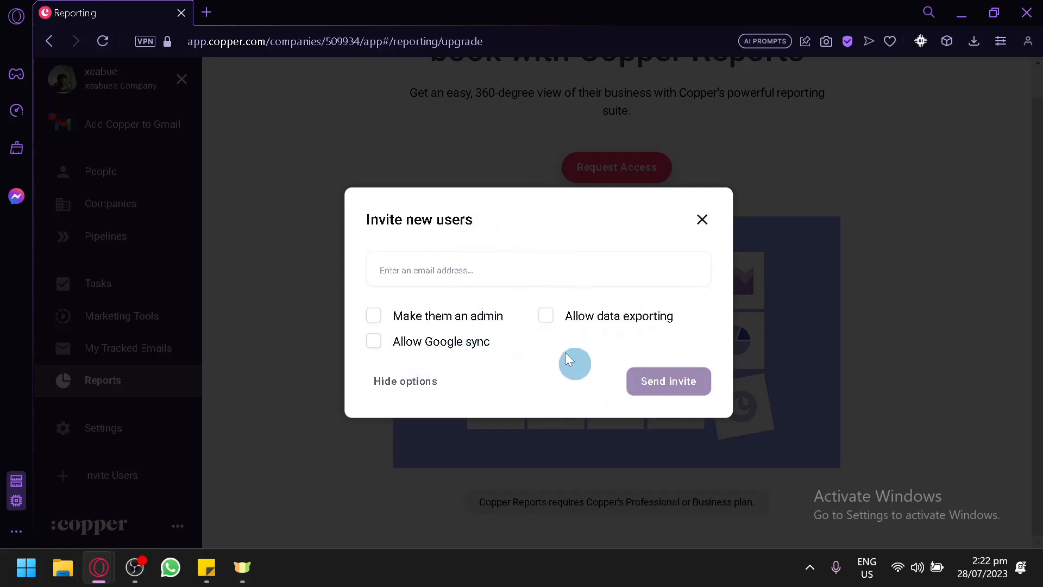
pyautogui.click(547, 320)
pyautogui.click(701, 221)
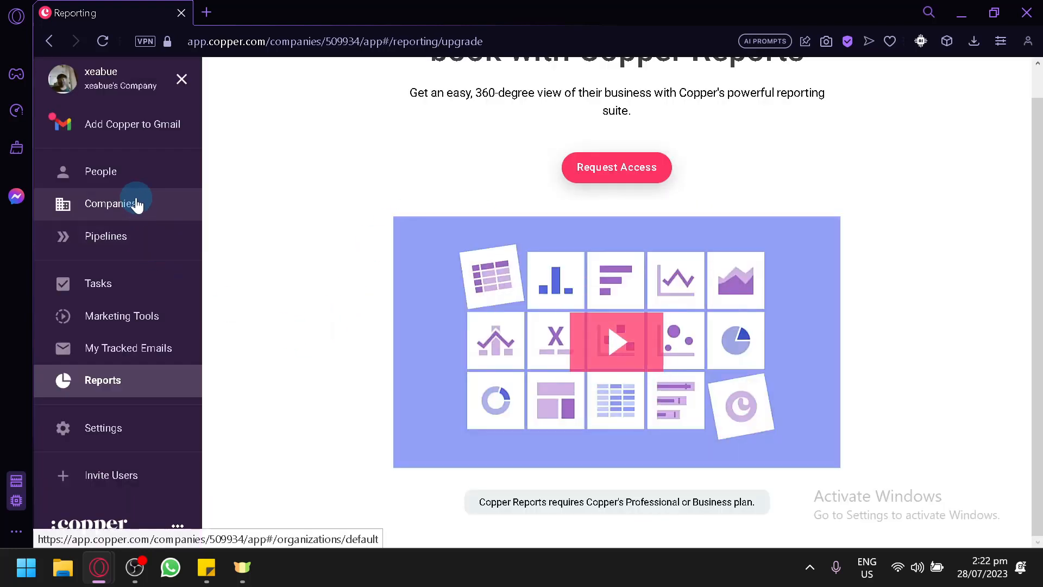
# Show the People list and twice view, then dismiss, the search bar's Recently Viewed records.
pyautogui.click(137, 186)
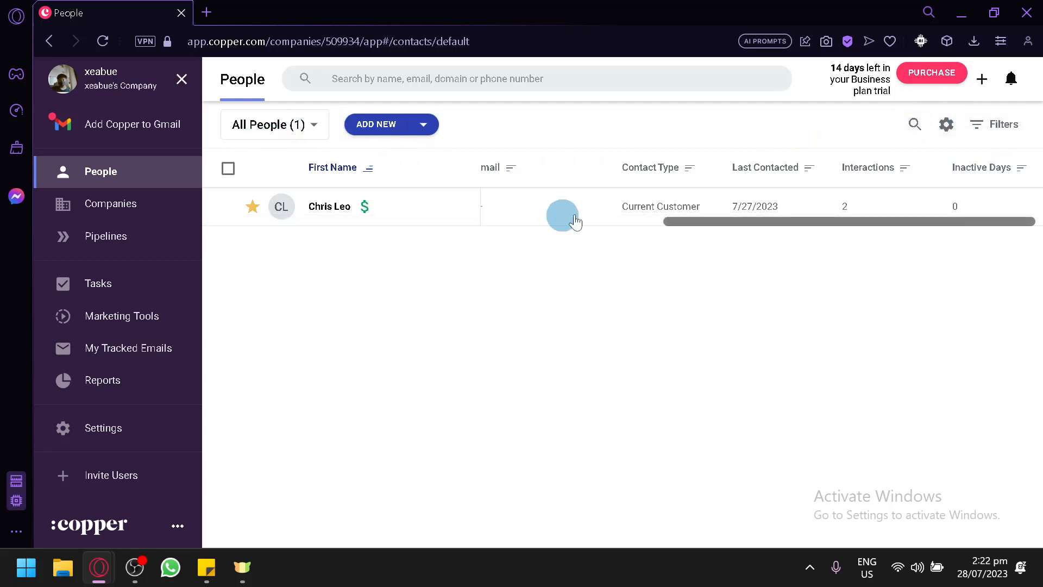
pyautogui.moveTo(701, 218); pyautogui.dragTo(275, 333)
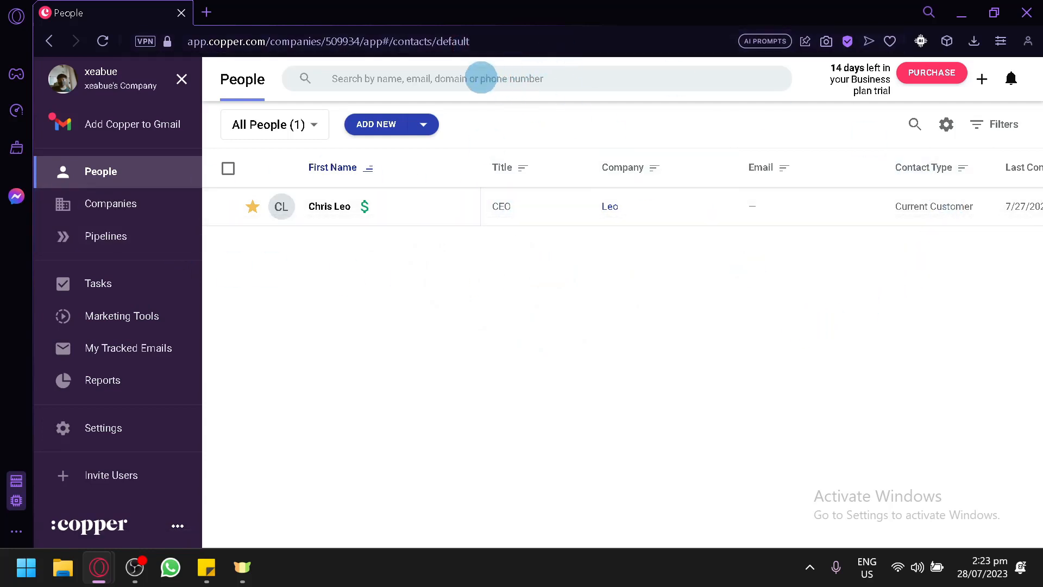
pyautogui.click(478, 78)
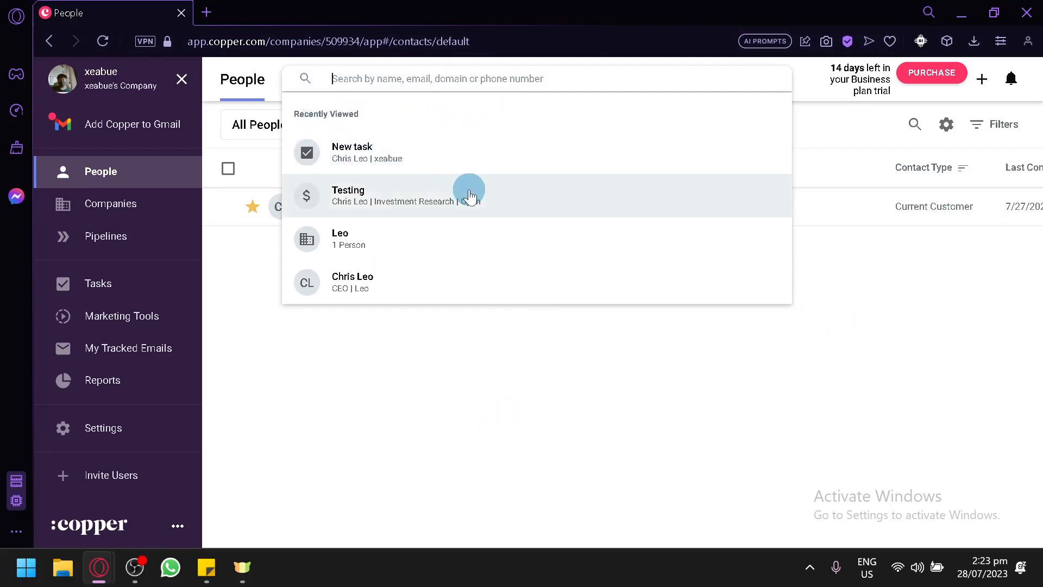
pyautogui.click(405, 399)
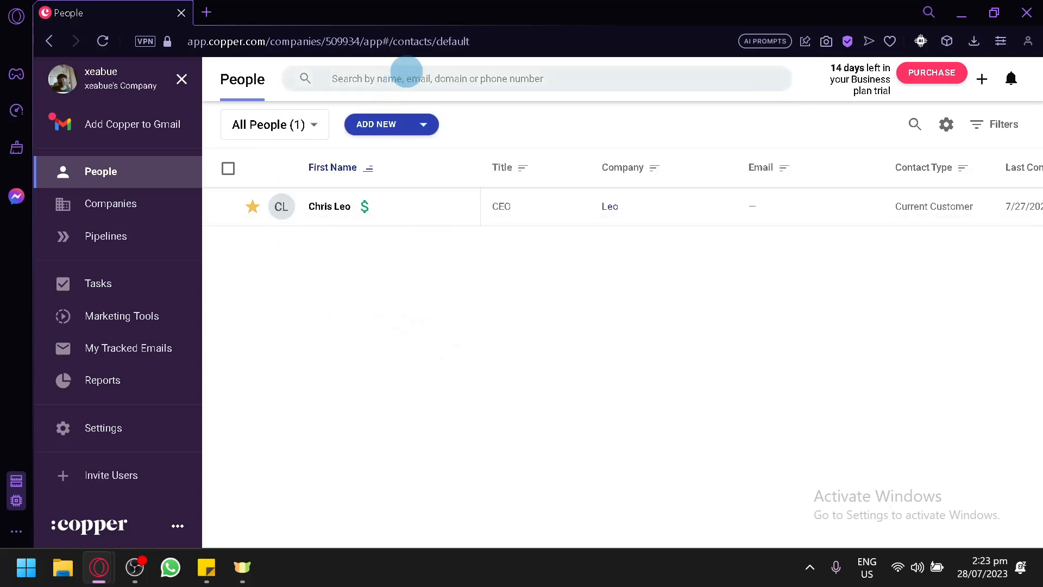
pyautogui.click(407, 77)
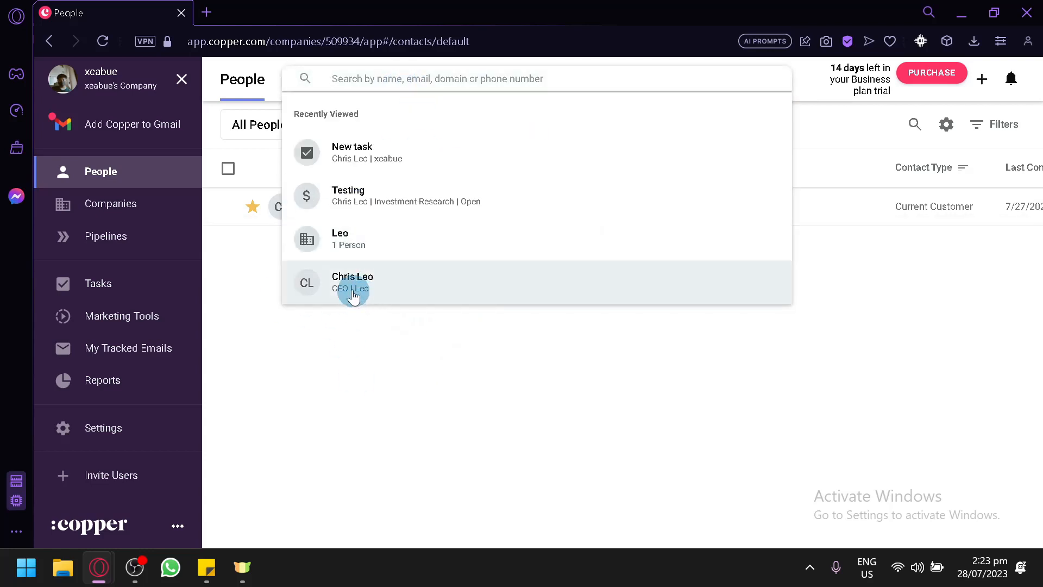
pyautogui.click(339, 353)
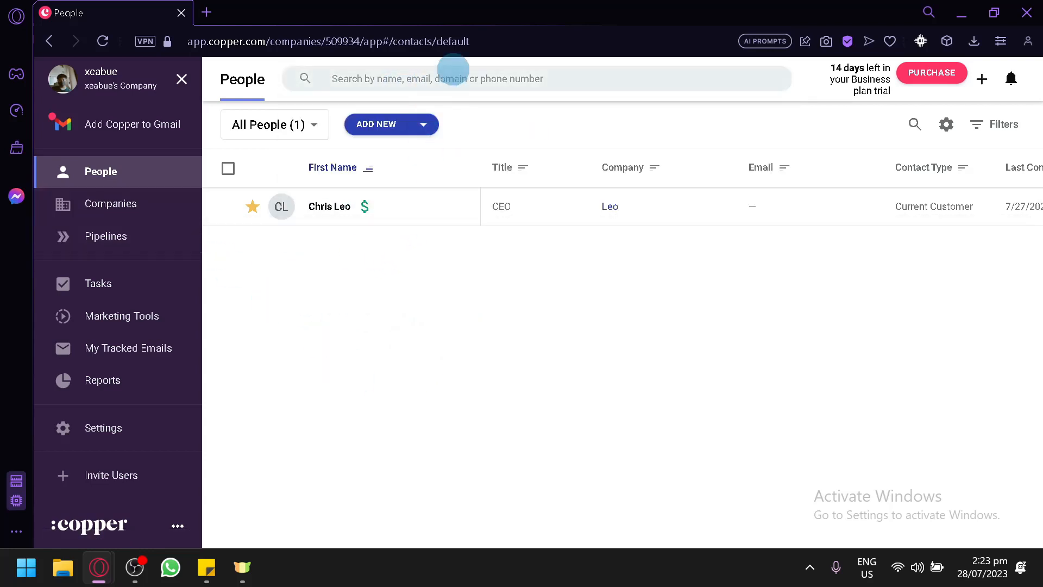
# Browse the Import People sources under ADD NEW, then switch to the Export Data settings page.
pyautogui.click(423, 125)
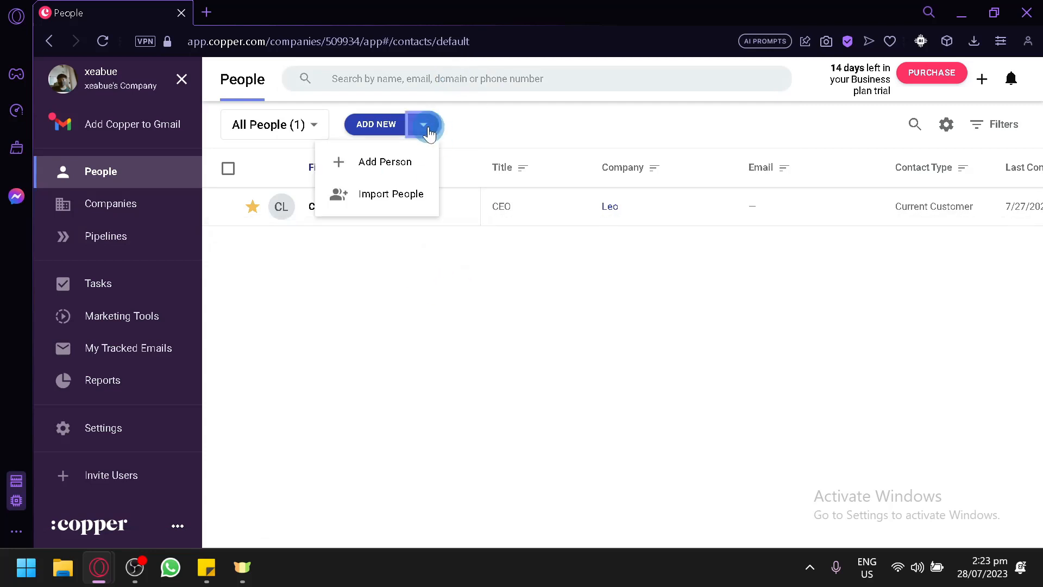
pyautogui.click(400, 180)
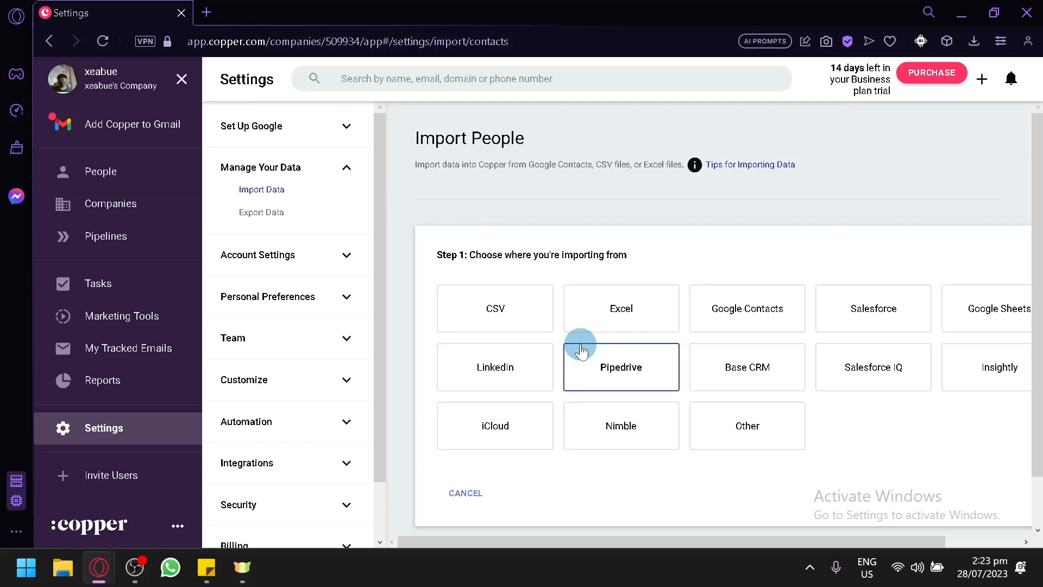
pyautogui.scroll(-1, 566, 477)
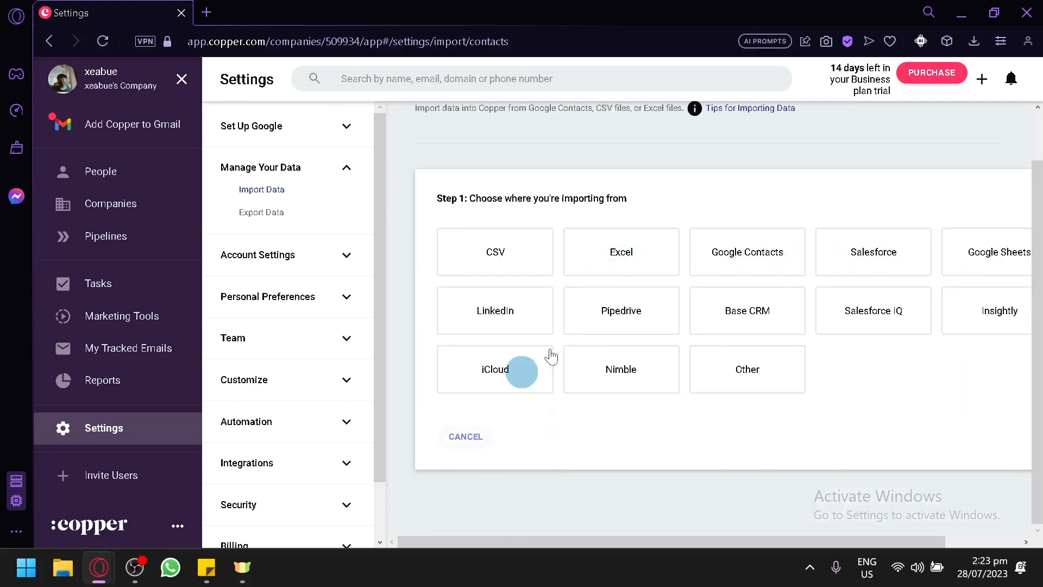
pyautogui.moveTo(526, 541)
pyautogui.mouseDown()
pyautogui.moveTo(677, 535)
pyautogui.moveTo(531, 537)
pyautogui.mouseUp()
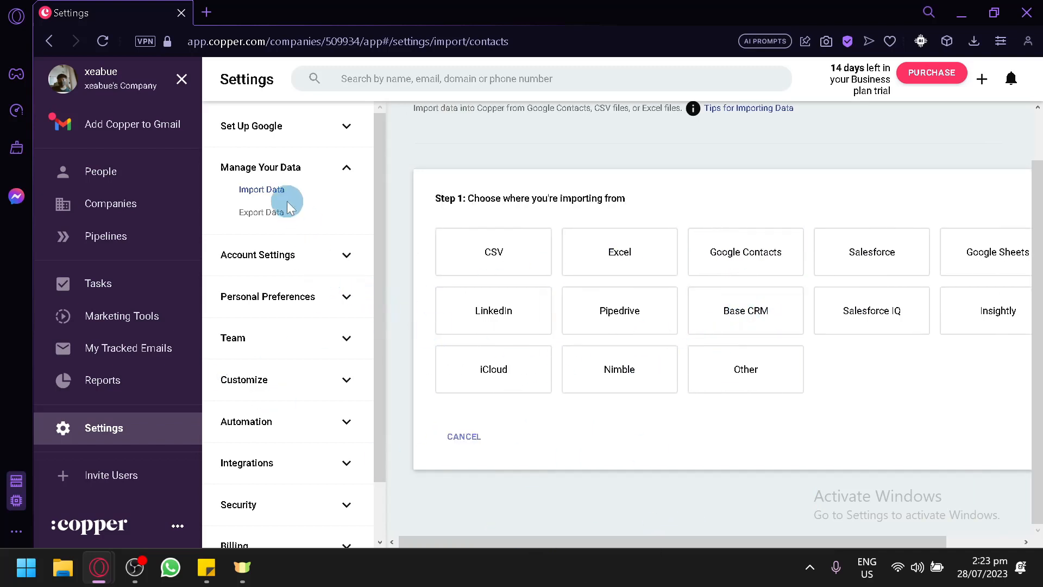
pyautogui.click(263, 211)
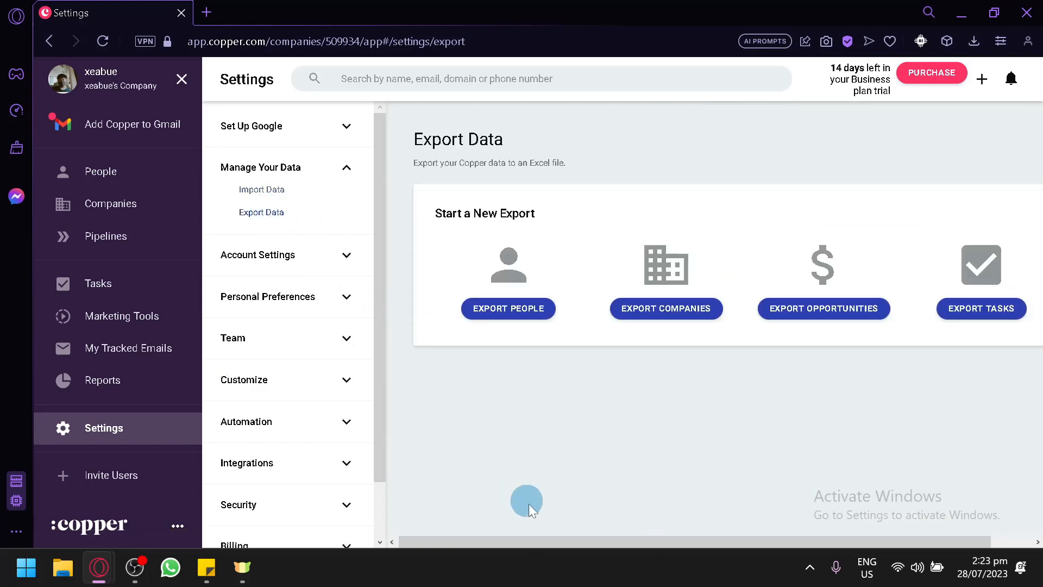
# Clear the selected Excel file text on Export Data and go back to the People list.
pyautogui.moveTo(566, 531); pyautogui.dragTo(660, 530)
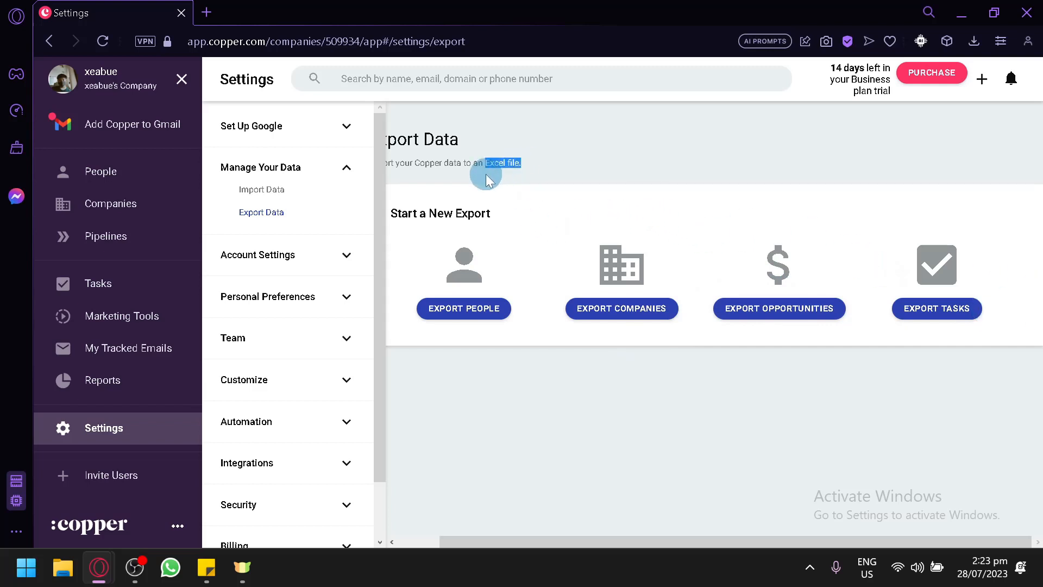
pyautogui.click(496, 363)
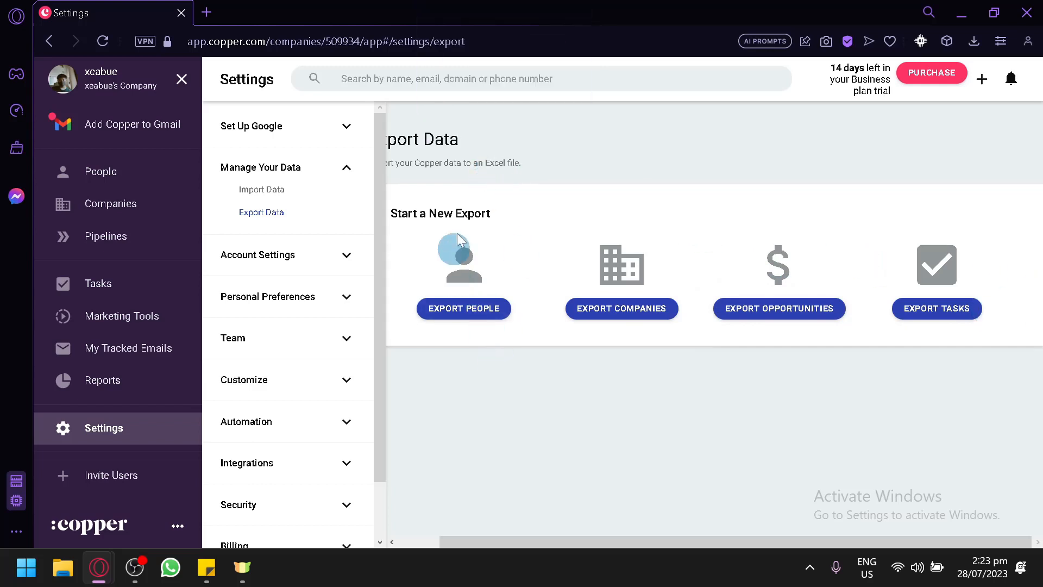
pyautogui.click(102, 171)
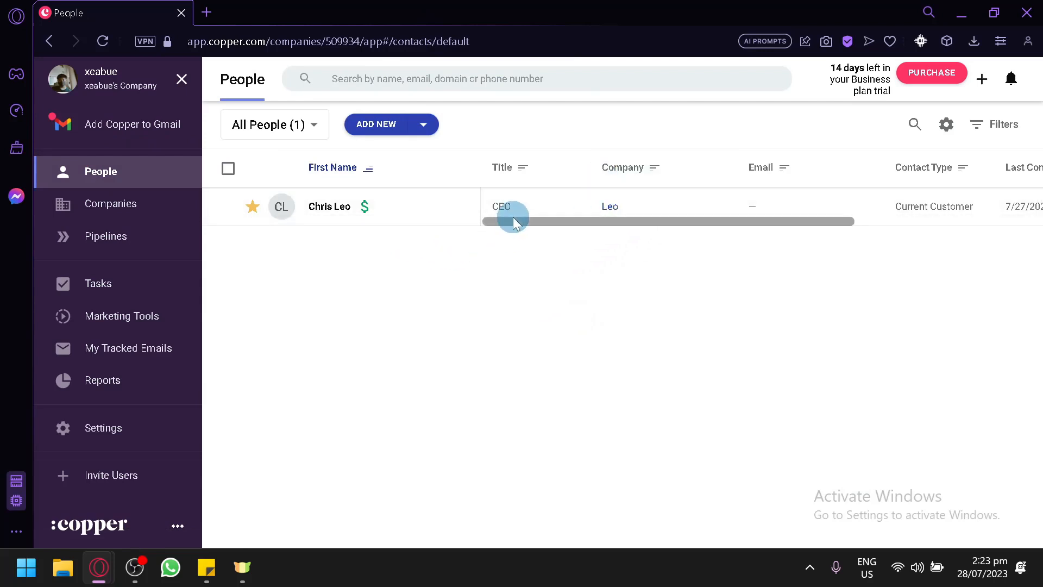
pyautogui.moveTo(513, 217); pyautogui.dragTo(158, 291)
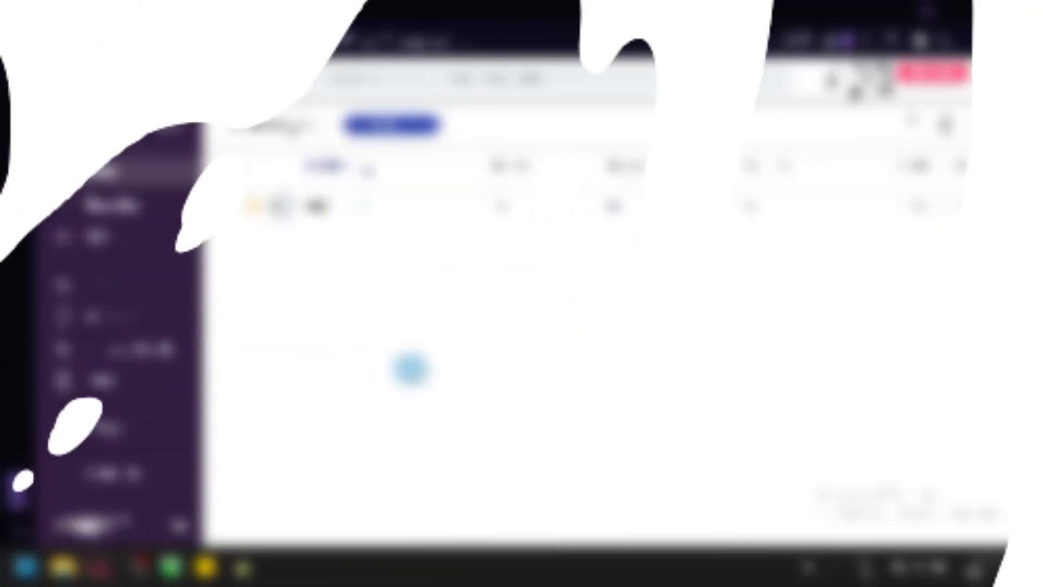